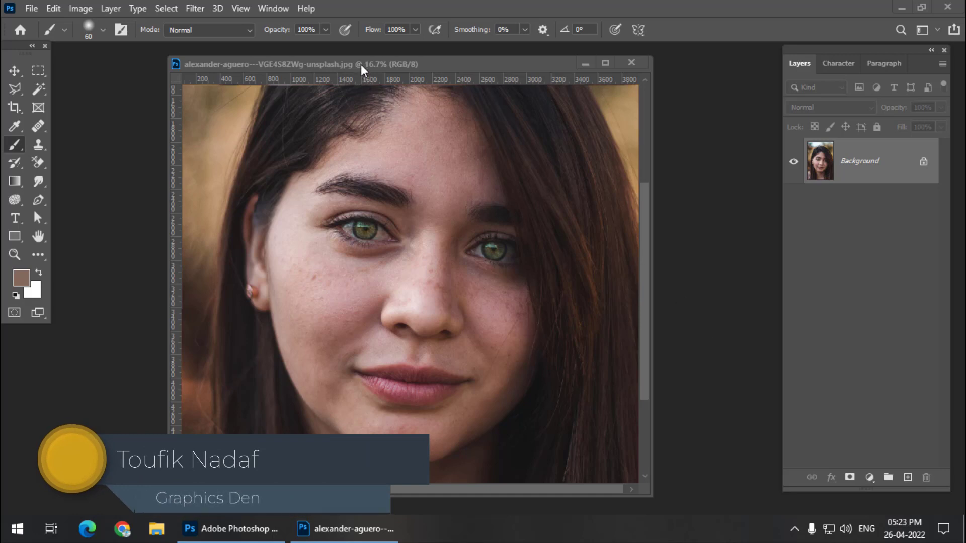
Step: Examine the skin texture and blemishes on the portrait's face at several zoom levels
drag(361, 65, 347, 62)
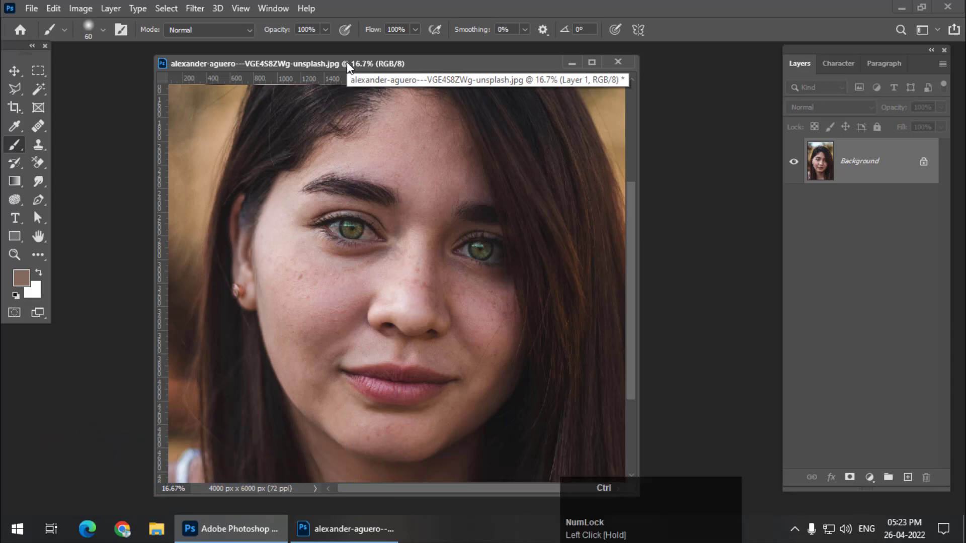
key(ctrl+equal)
key(ctrl+equal)
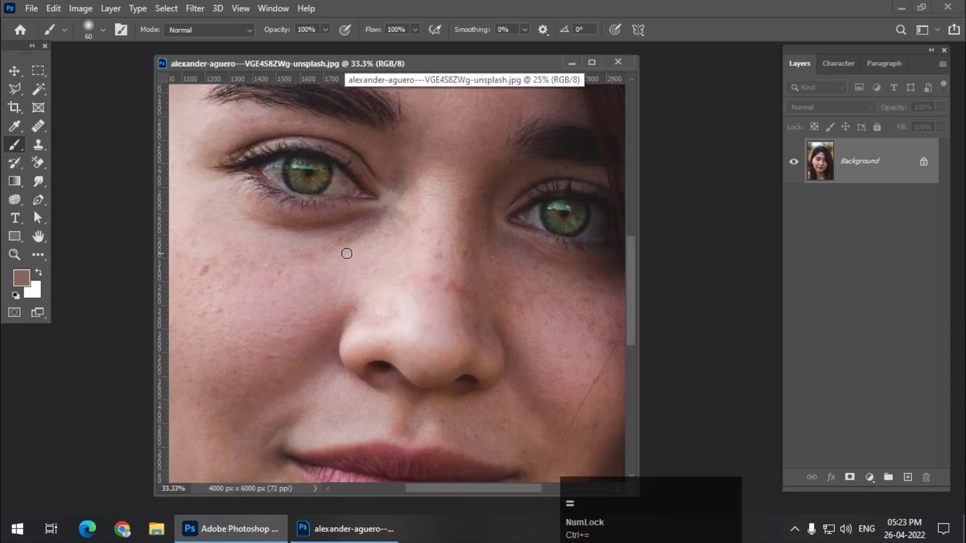
key(ctrl+minus)
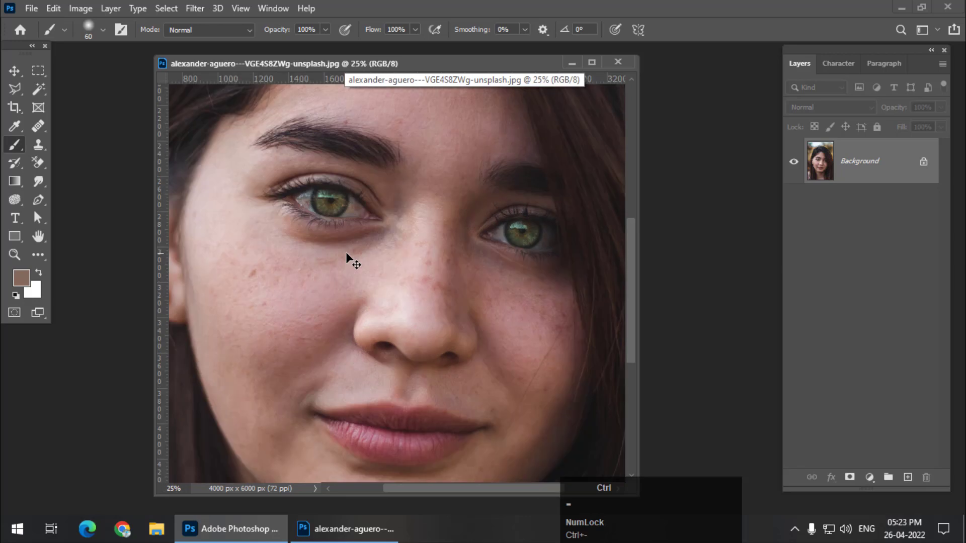
key(ctrl+minus)
key(ctrl+equal)
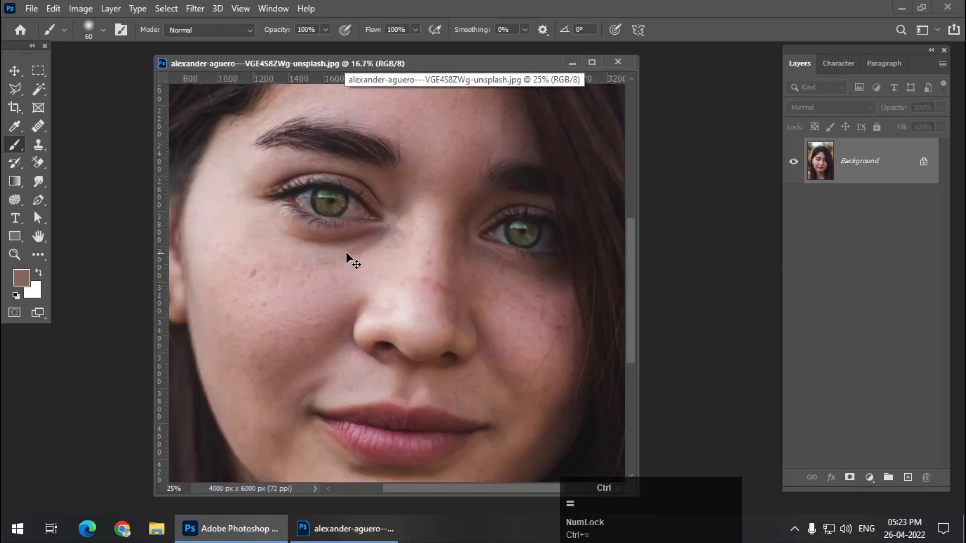
key(ctrl+equal)
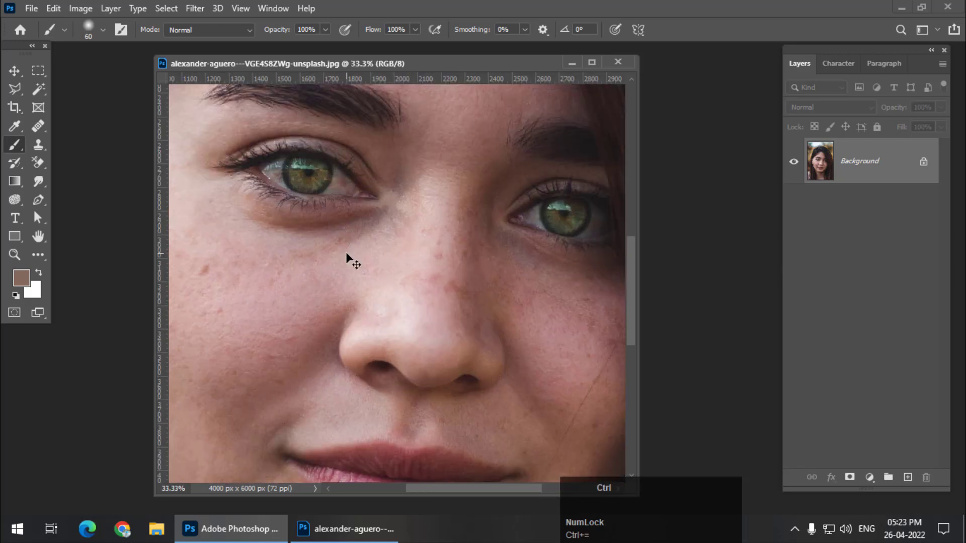
key(ctrl+minus)
key(ctrl+minus)
key(ctrl+equal)
key(ctrl+equal)
key(ctrl+equal)
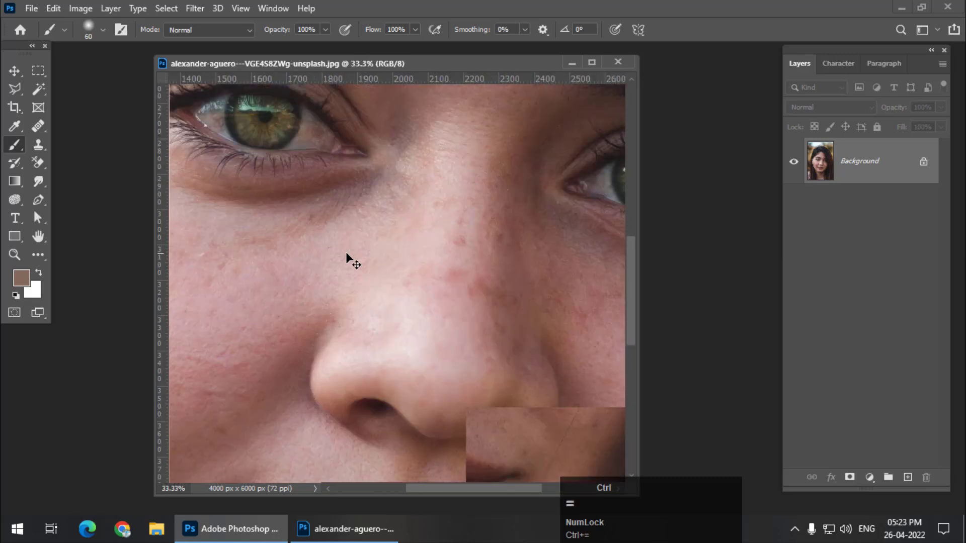
key(ctrl+minus)
key(ctrl+minus)
key(ctrl+minus)
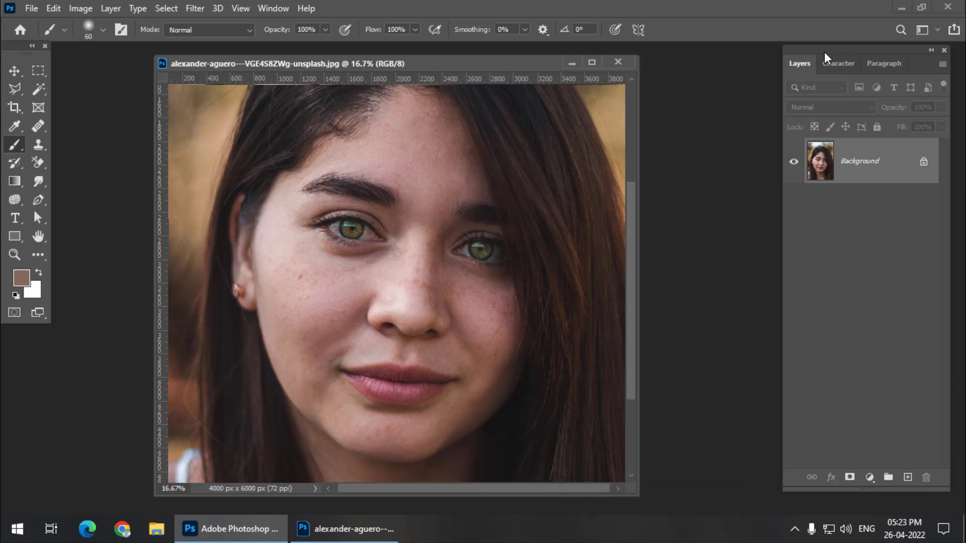
Step: Duplicate the Background layer twice so that two copies sit above it
key(ctrl)
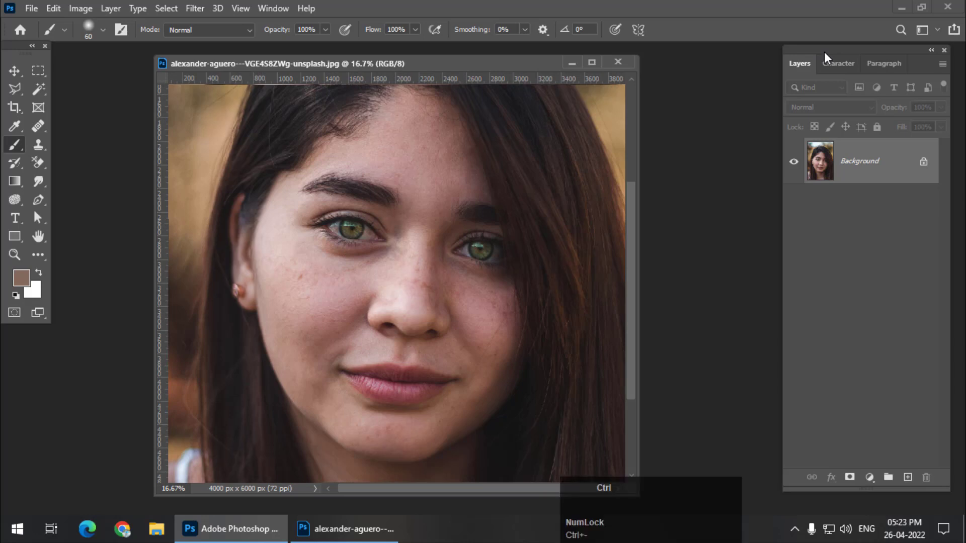
key(ctrl+j)
key(ctrl+j)
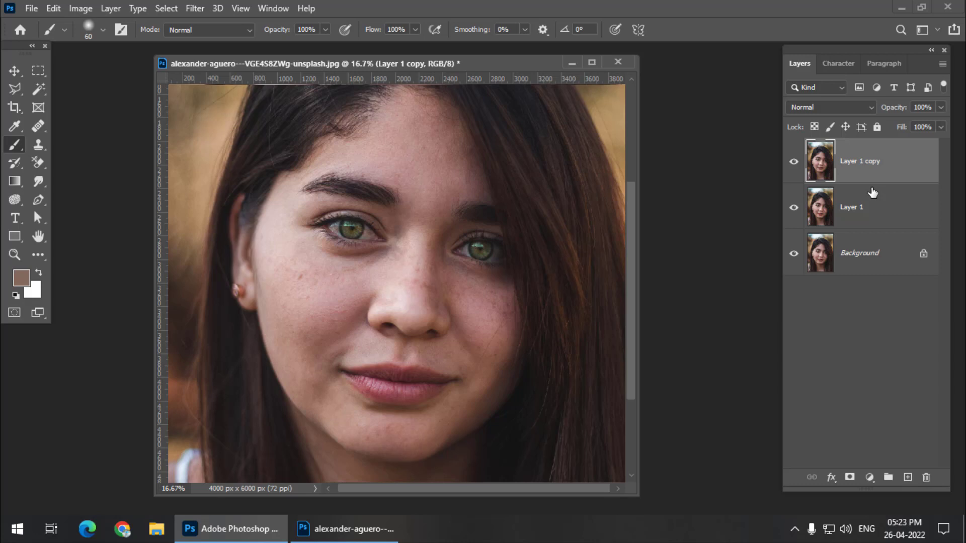
click(106, 9)
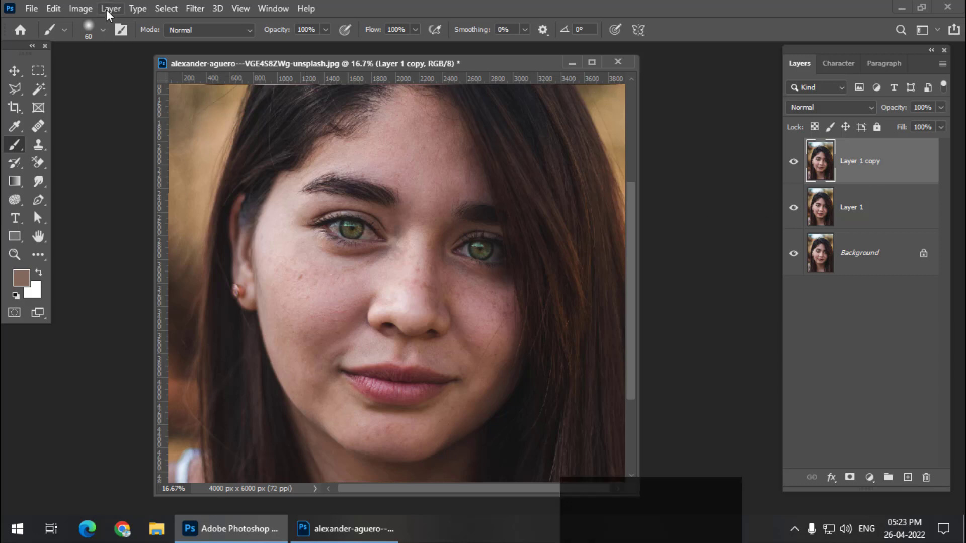
mouse_move(191, 22)
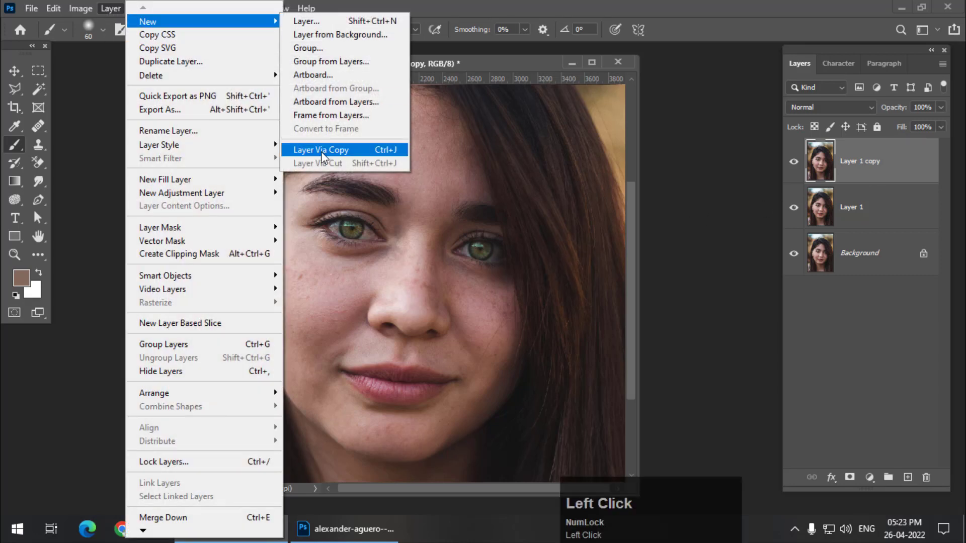
click(535, 65)
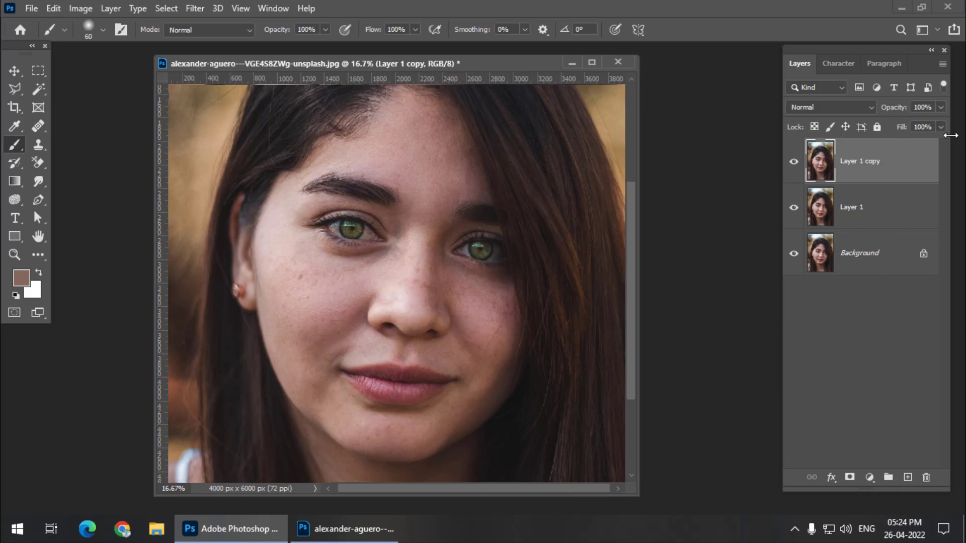
Step: Convert Layer 1 to a smart object
click(884, 214)
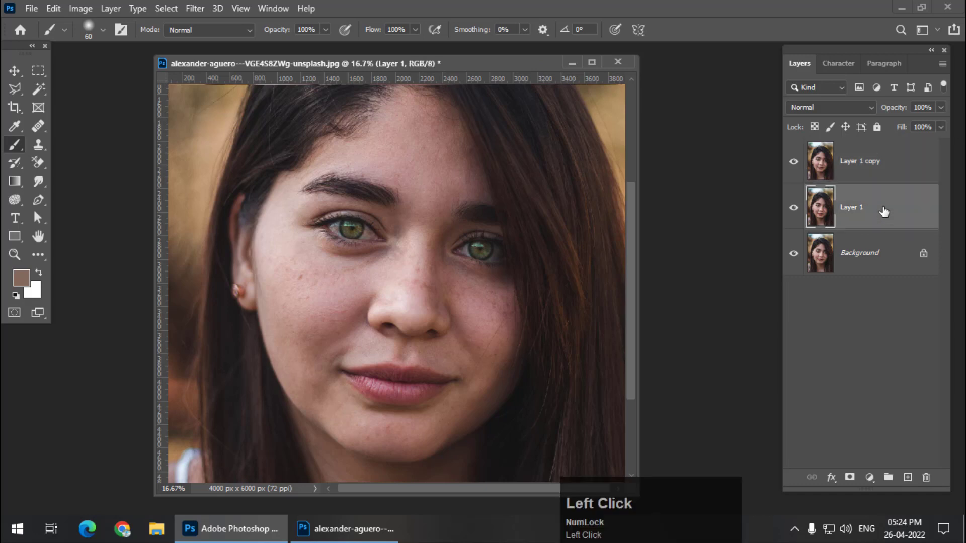
right_click(884, 212)
click(773, 196)
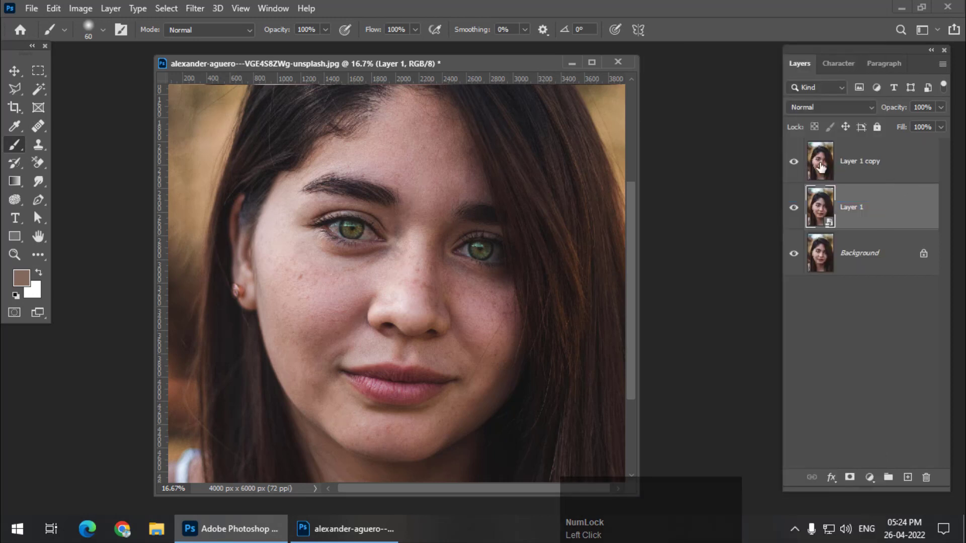
click(794, 162)
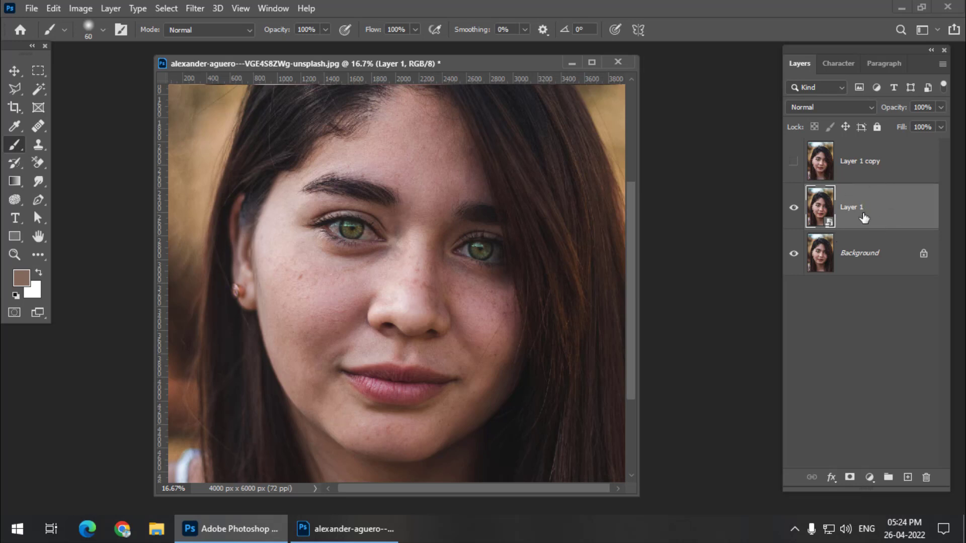
key(ctrl)
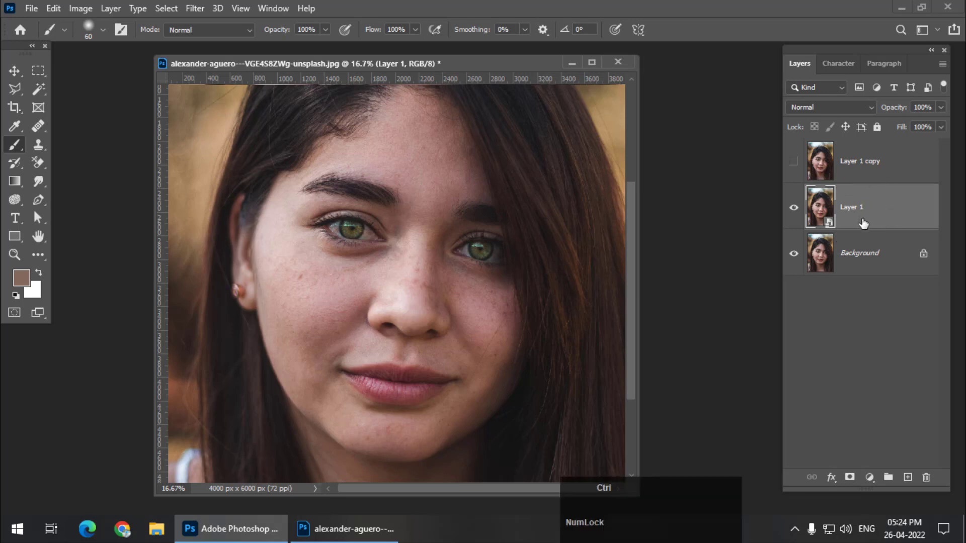
key(ctrl+j)
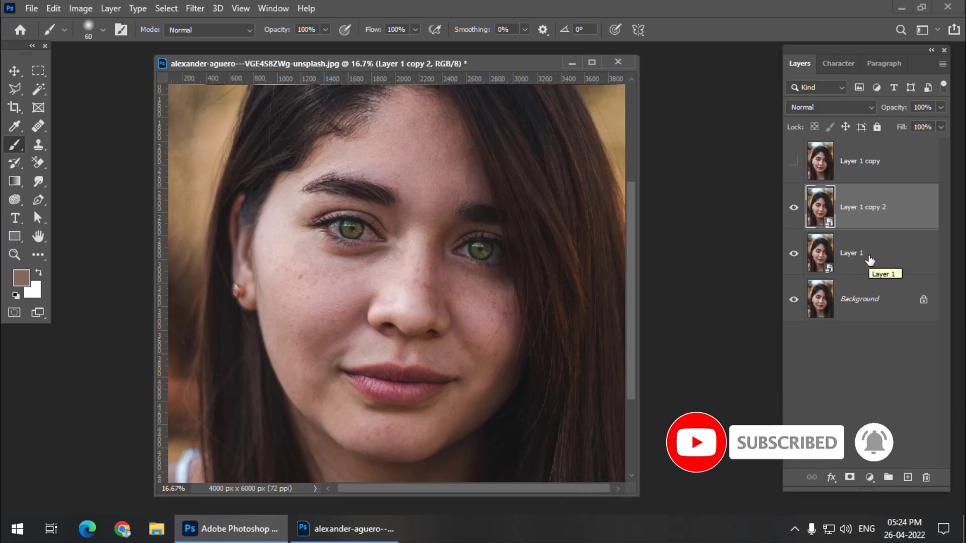
key(Delete)
click(793, 161)
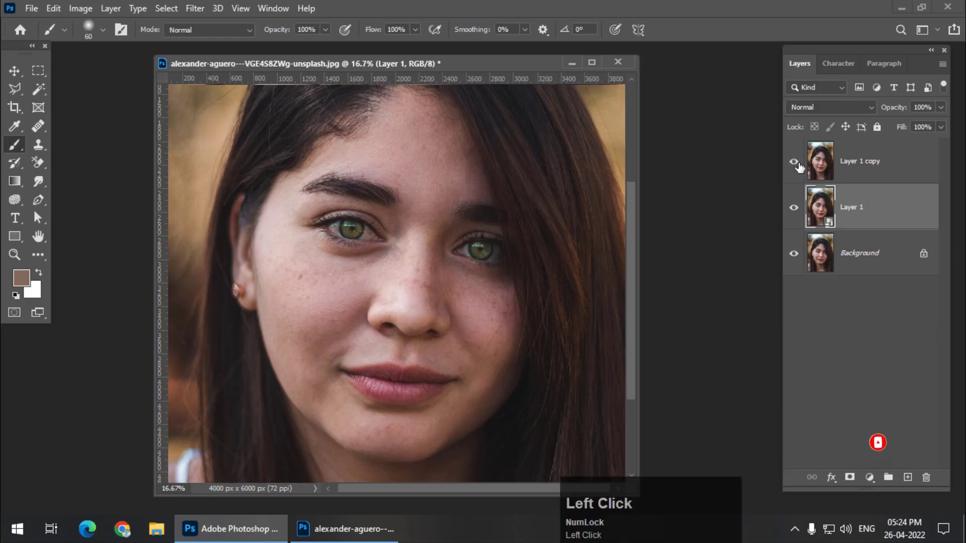
Step: Convert Layer 1 copy to a smart object
click(881, 176)
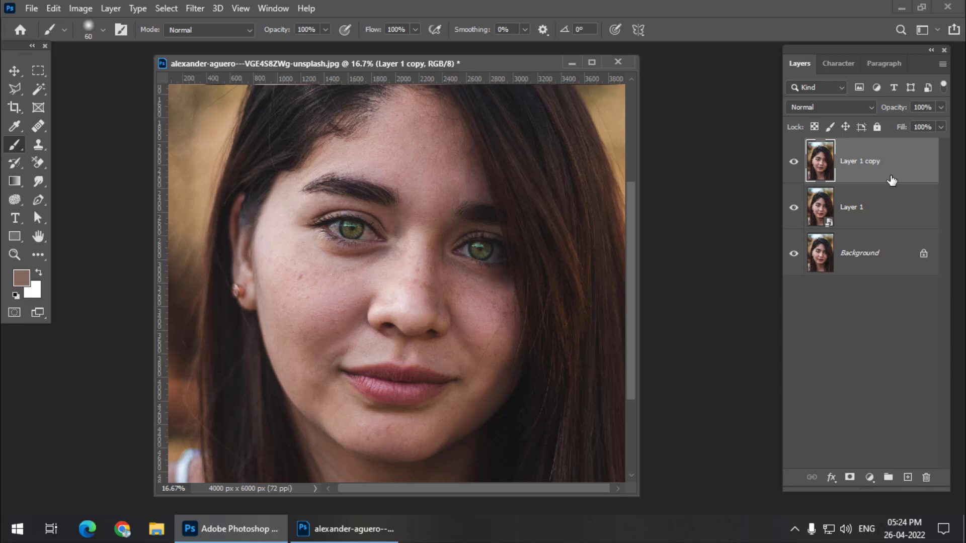
right_click(892, 180)
click(771, 199)
Step: Make Layer 1 the active layer and hide Layer 1 copy above it
click(880, 222)
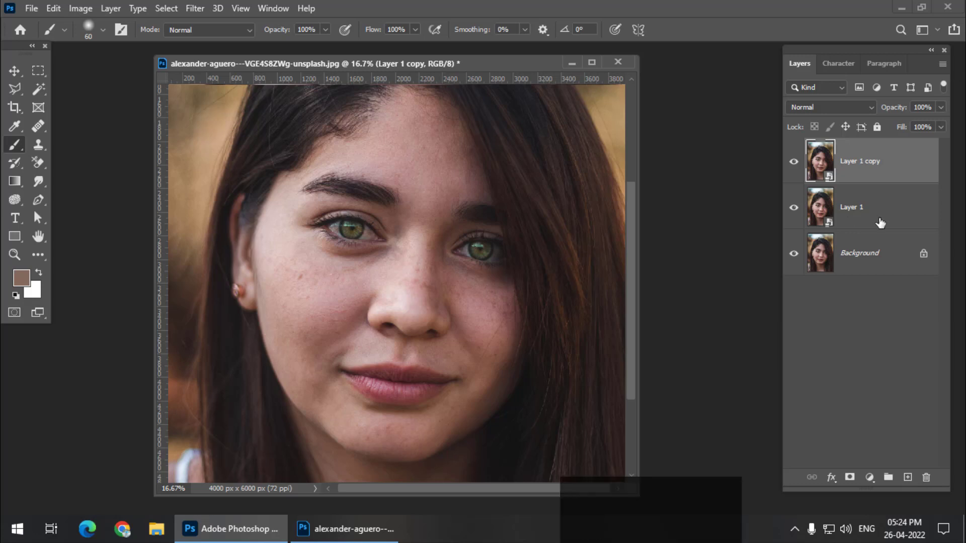
click(878, 177)
click(883, 212)
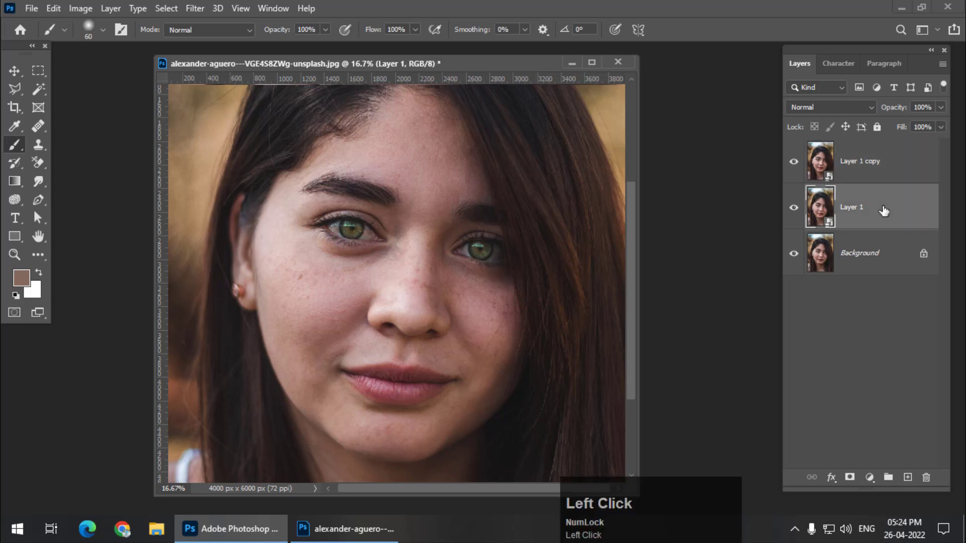
click(794, 163)
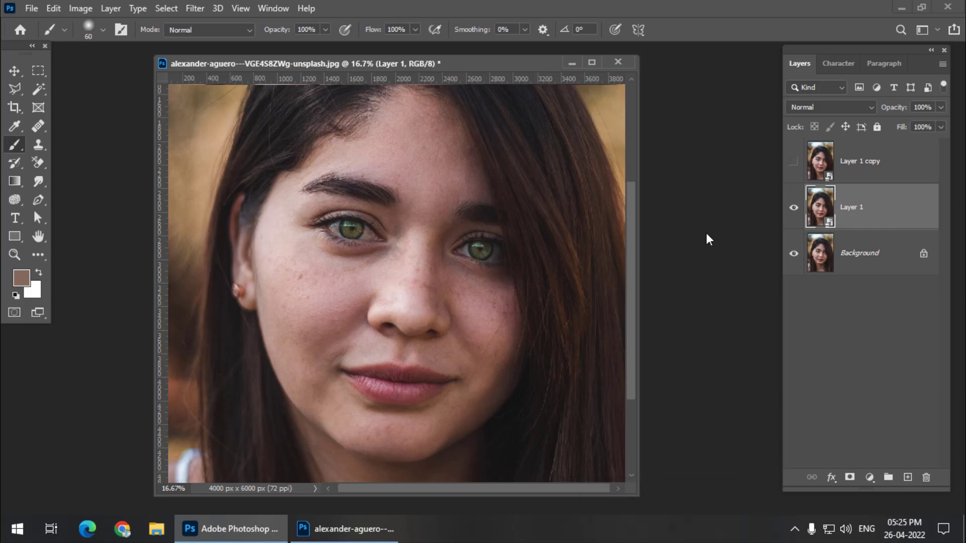
Step: Start a Gaussian Blur on Layer 1 with a radius of 31.8 pixels
click(193, 10)
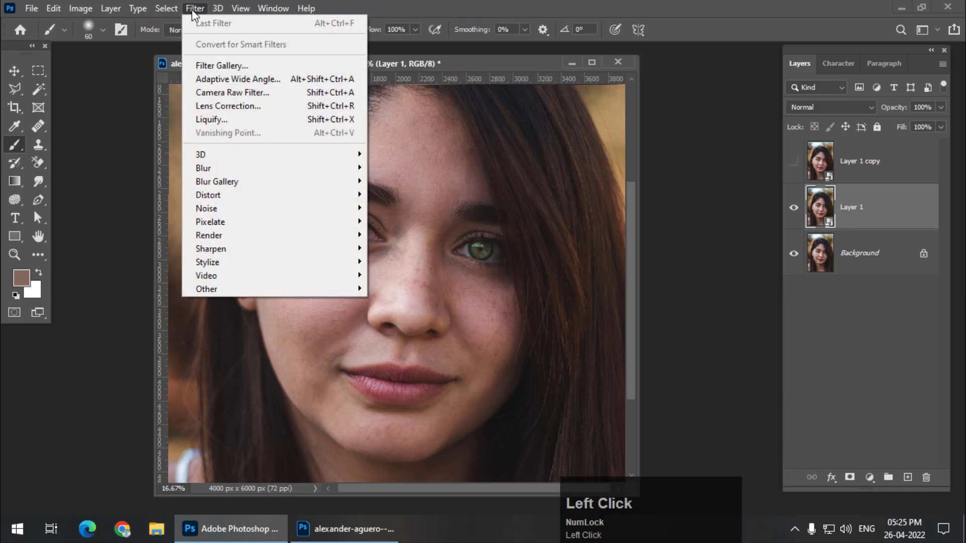
click(248, 169)
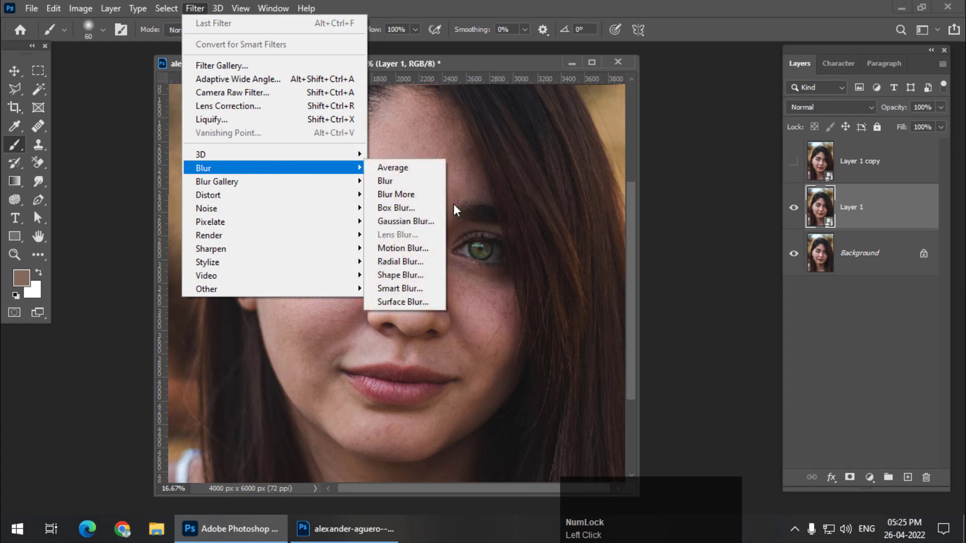
click(423, 222)
drag(599, 134, 587, 164)
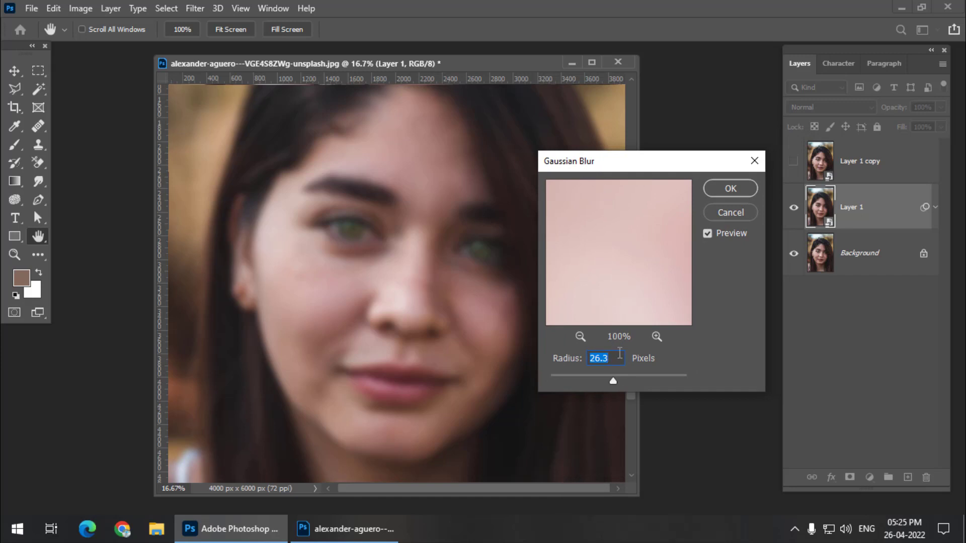
mouse_move(611, 382)
mouse_down()
mouse_move(602, 382)
mouse_move(616, 382)
mouse_up()
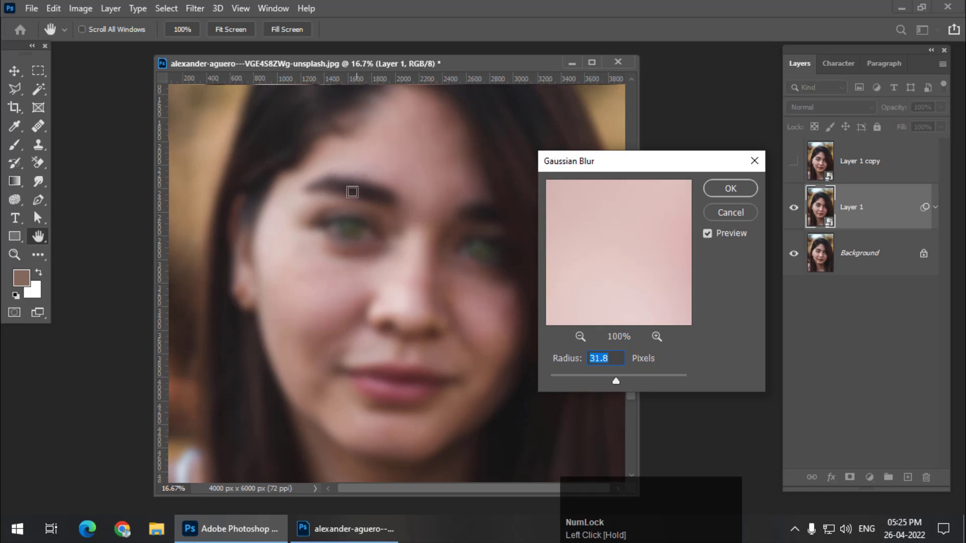
Step: Try Gaussian Blur radii of 12.5, 33.2 and 55.3 pixels to compare how strongly the skin is smoothed
drag(578, 164, 607, 159)
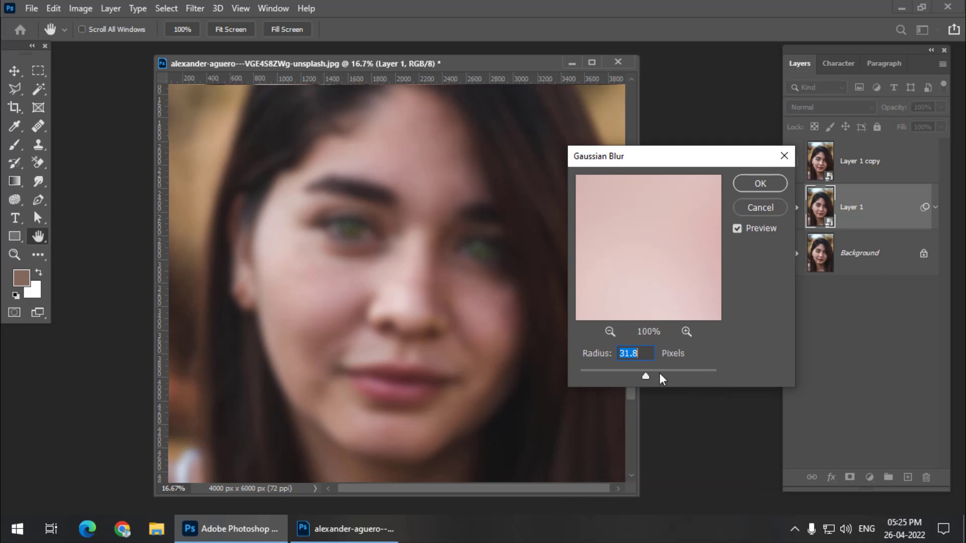
drag(646, 375, 639, 374)
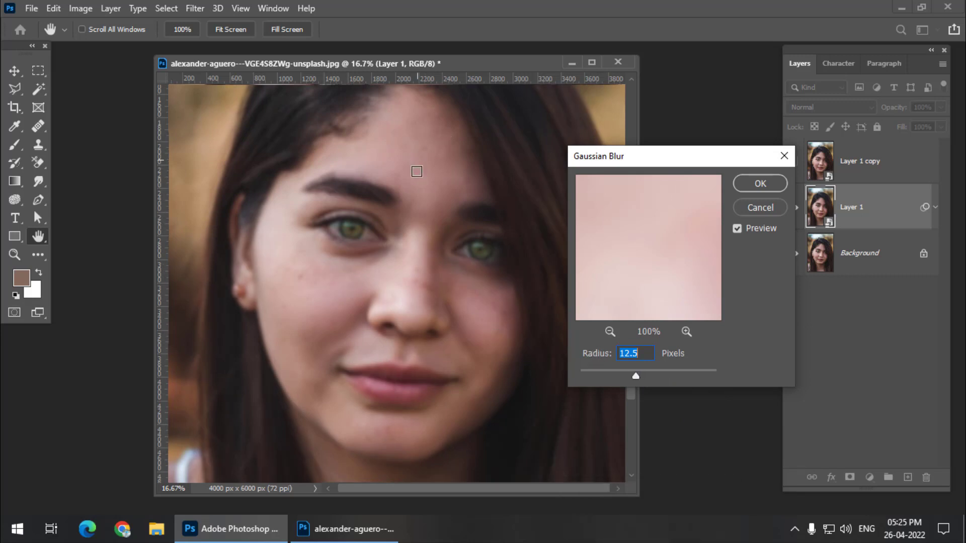
click(636, 376)
drag(635, 376, 647, 376)
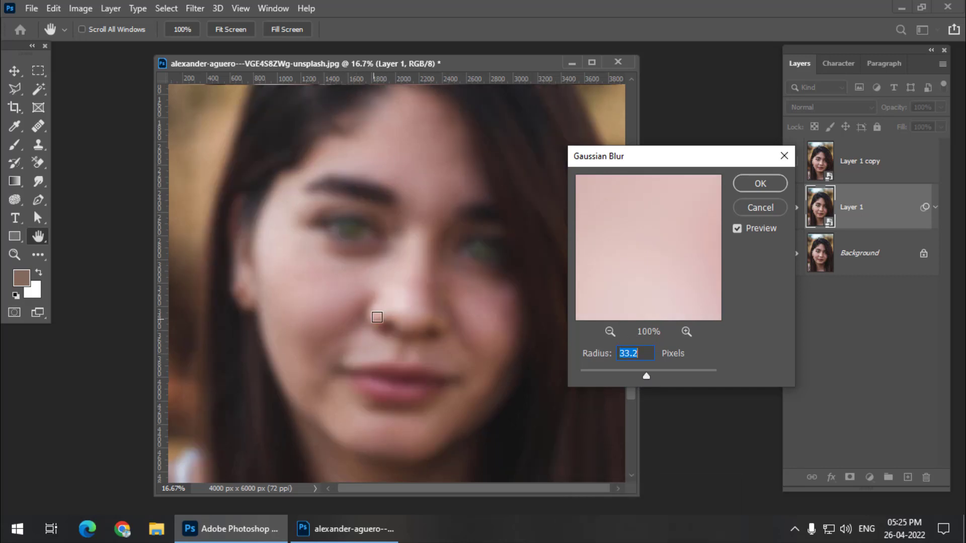
click(646, 377)
drag(648, 375, 657, 375)
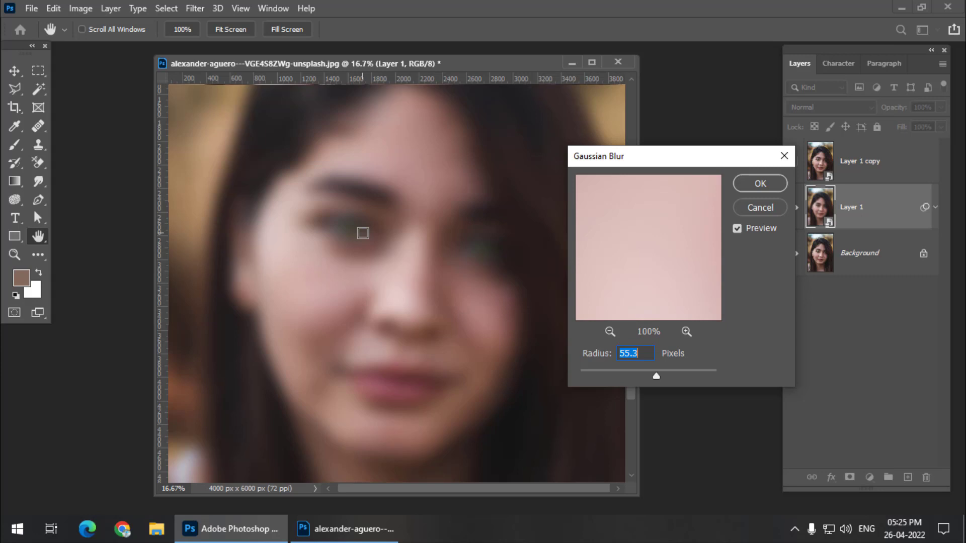
Step: Set the Gaussian Blur radius to 38.7 pixels and apply the filter to Layer 1
drag(658, 376, 650, 377)
scroll(646, 380, up, 7)
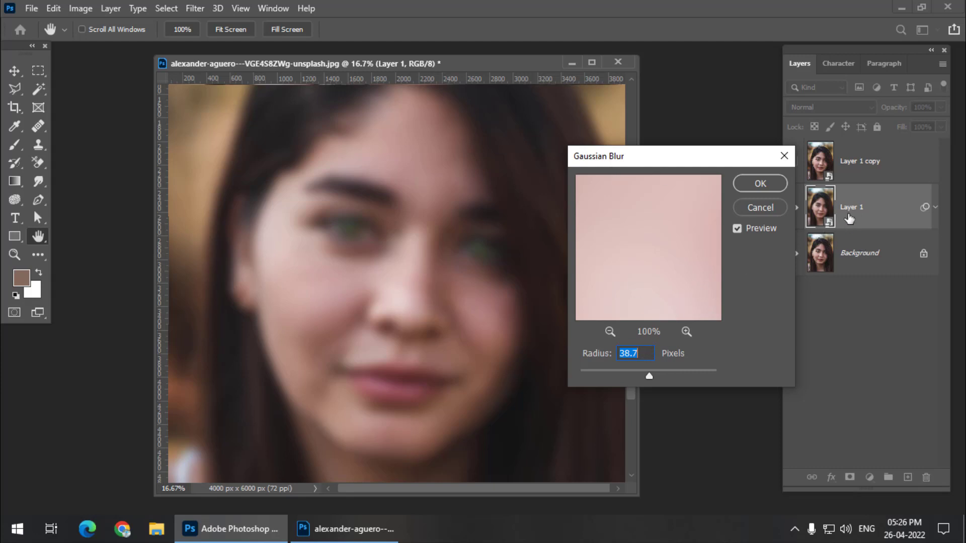
click(760, 183)
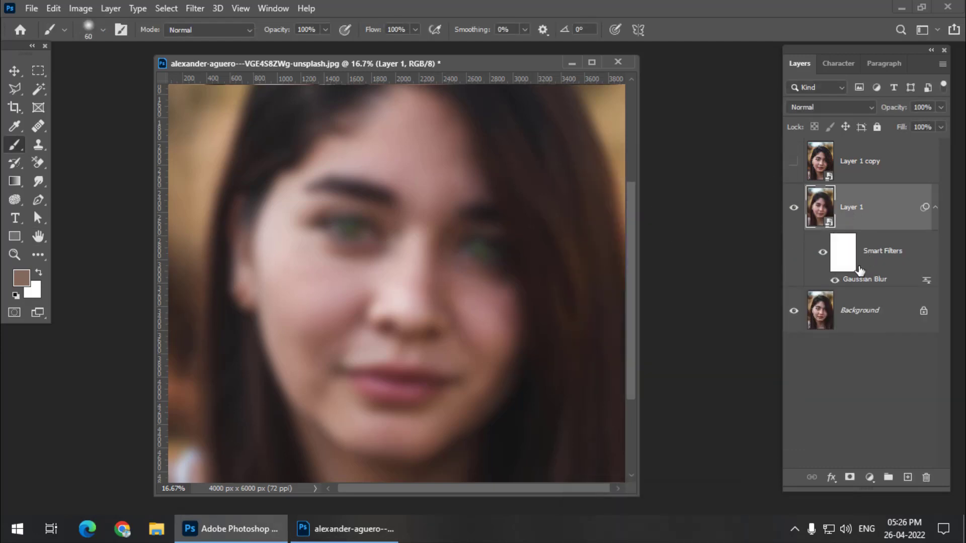
Step: Check the settings of Layer 1's Gaussian Blur smart filter without changing them, and show Layer 1 copy again
double_click(870, 280)
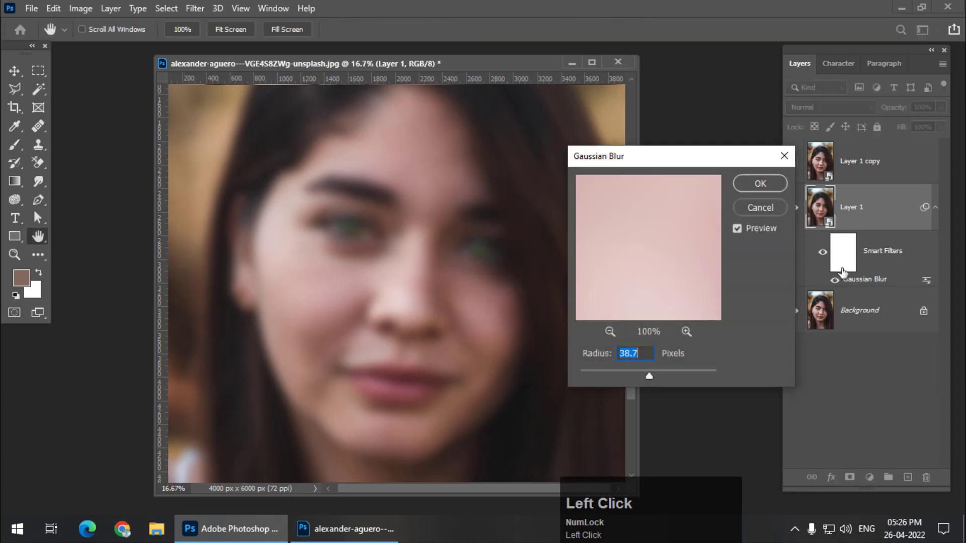
click(760, 207)
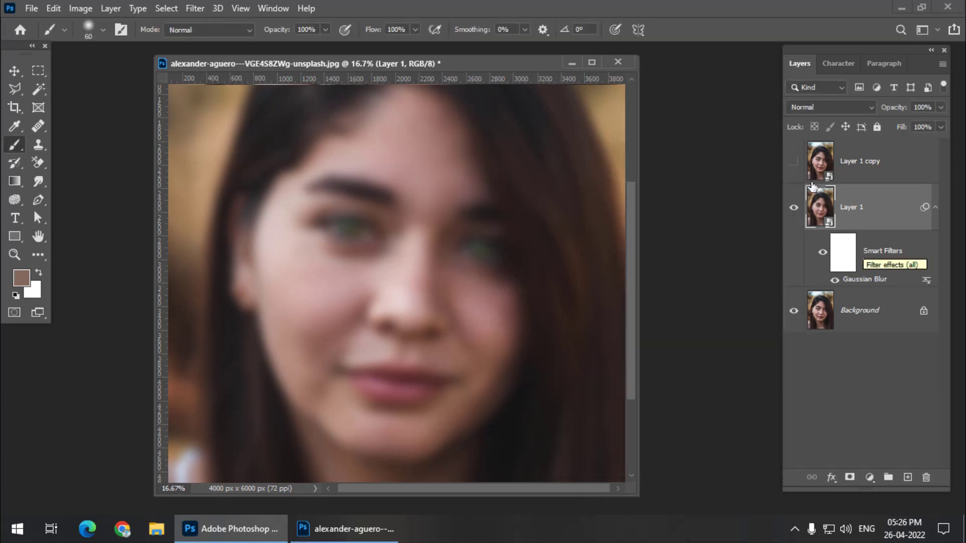
click(798, 162)
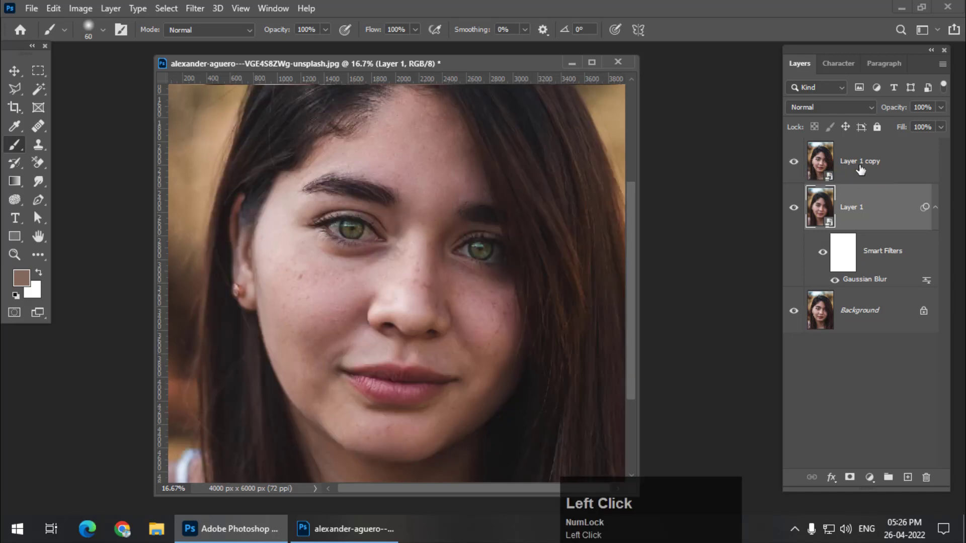
Step: Set the blend mode of Layer 1 copy to Linear Light
click(860, 166)
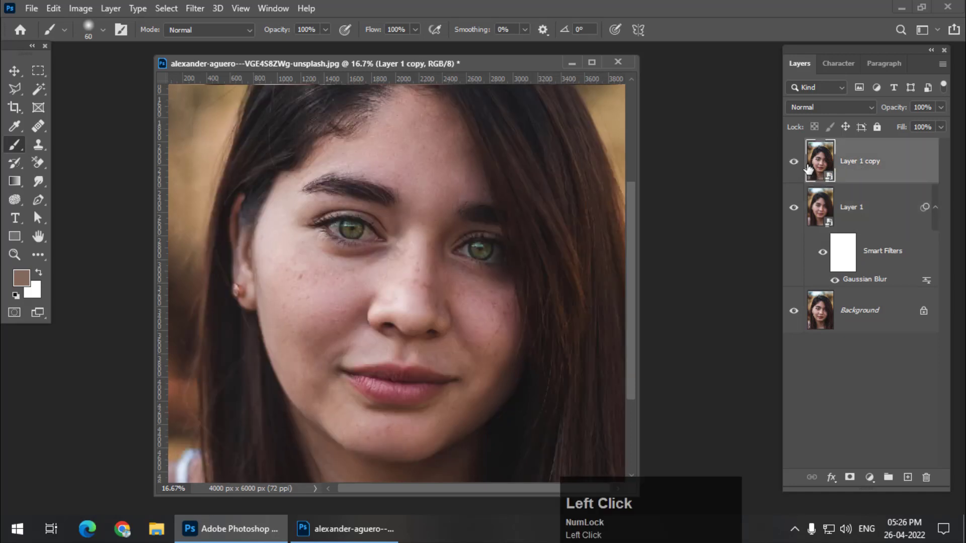
click(840, 109)
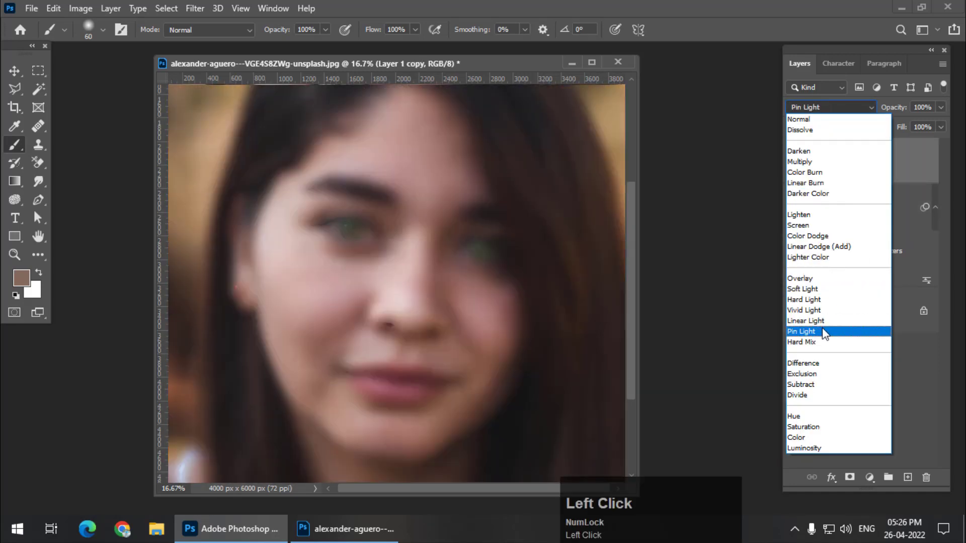
click(822, 321)
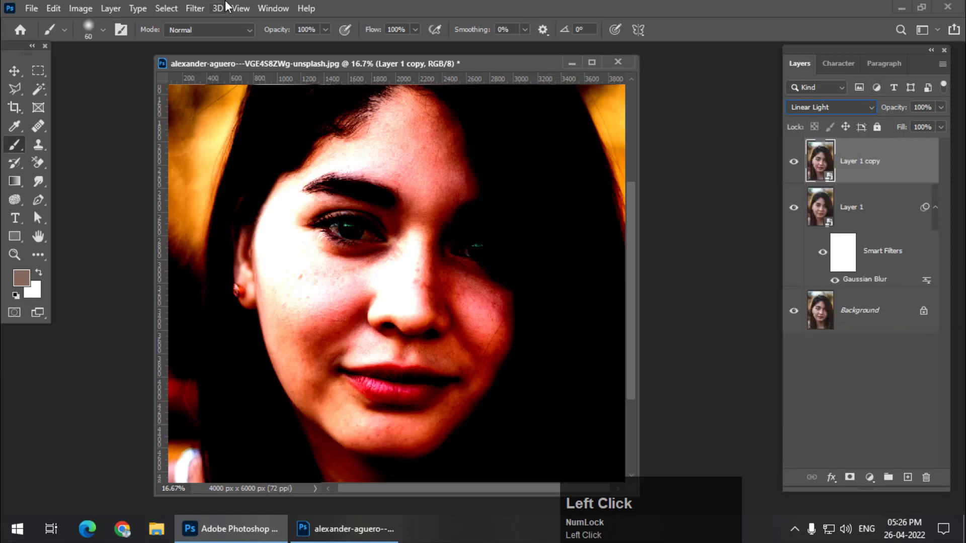
Step: Apply a High Pass filter with a radius of 5.3 pixels to Layer 1 copy
click(199, 7)
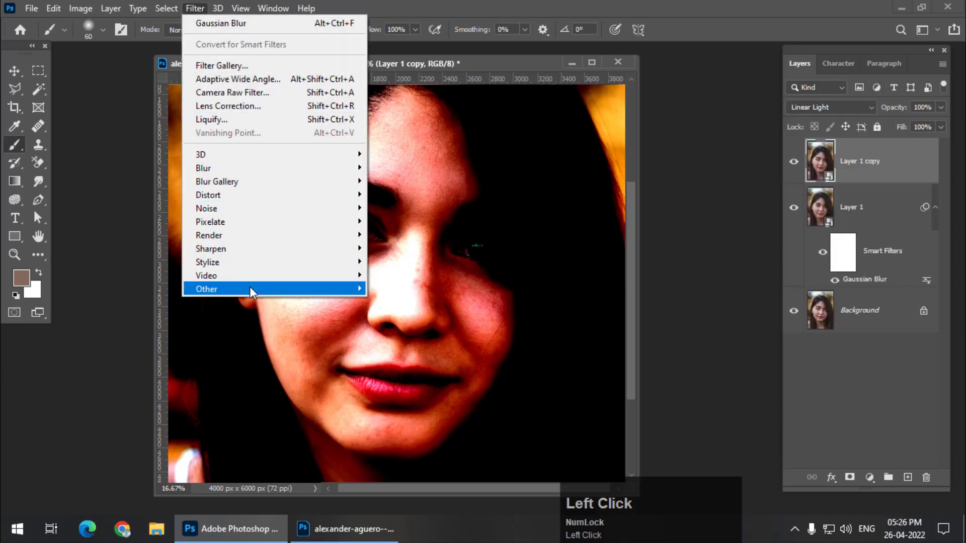
mouse_move(250, 288)
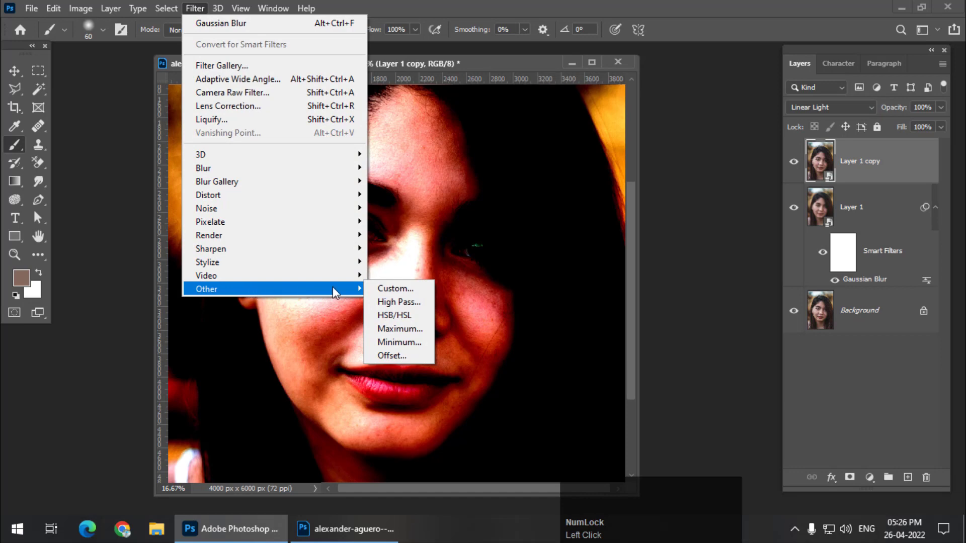
click(400, 302)
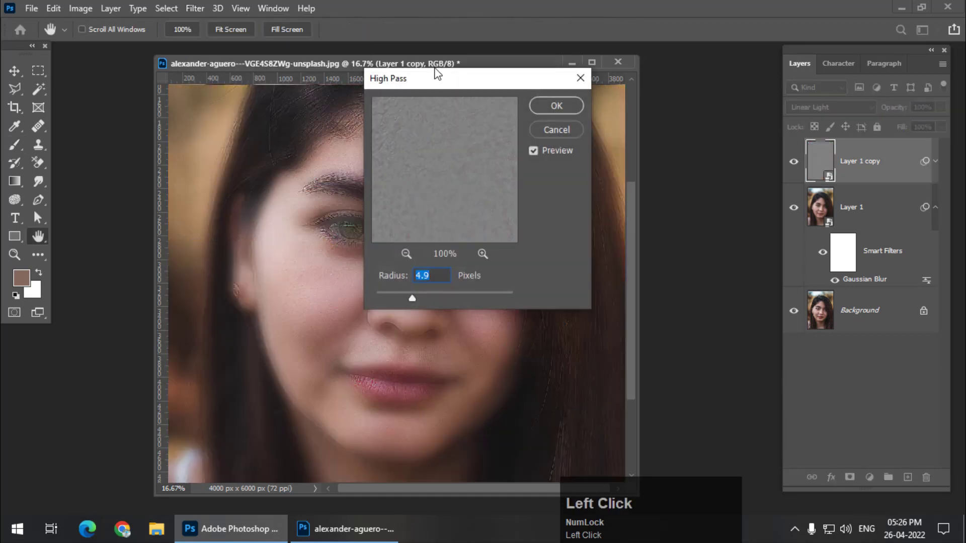
drag(440, 83, 670, 97)
key(ctrl+equal)
key(ctrl+equal)
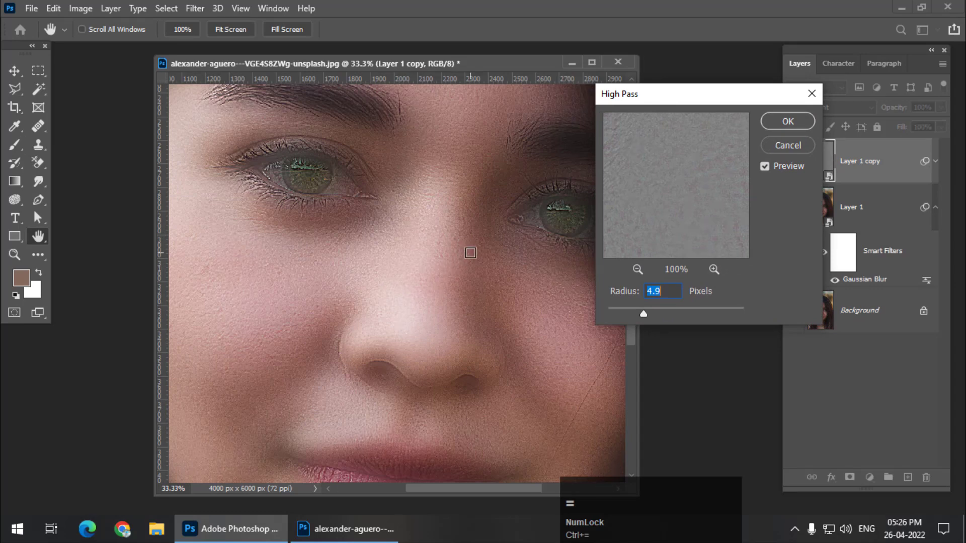
key(ctrl+minus)
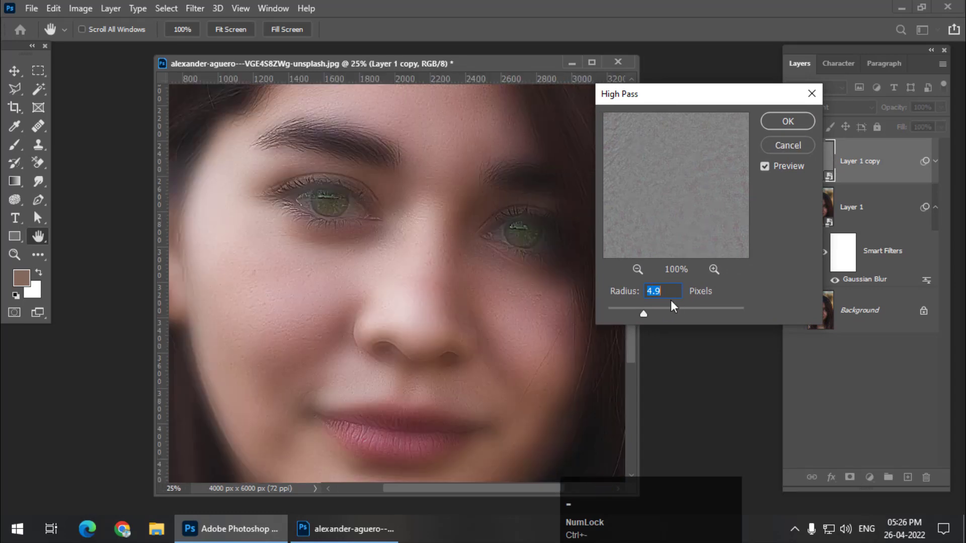
scroll(669, 291, down, 4)
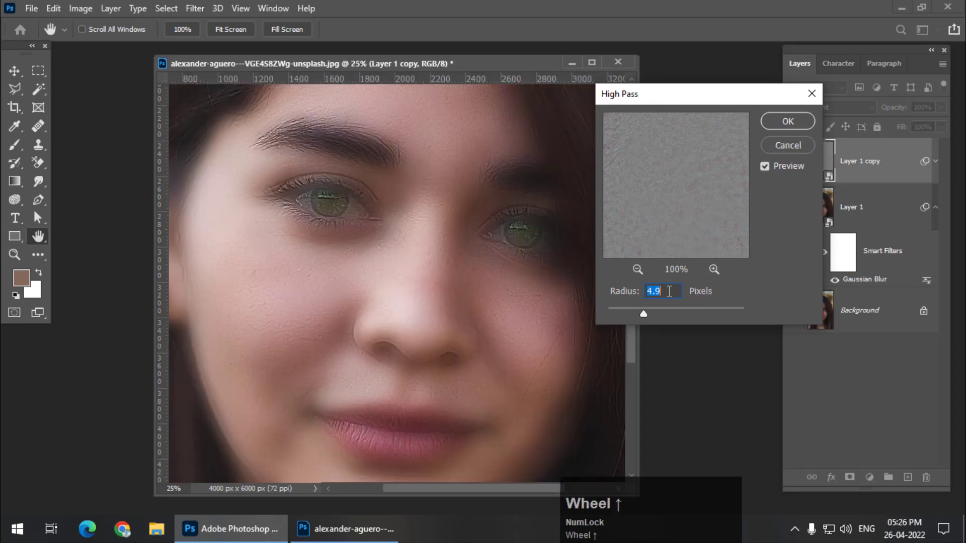
scroll(670, 291, up, 1)
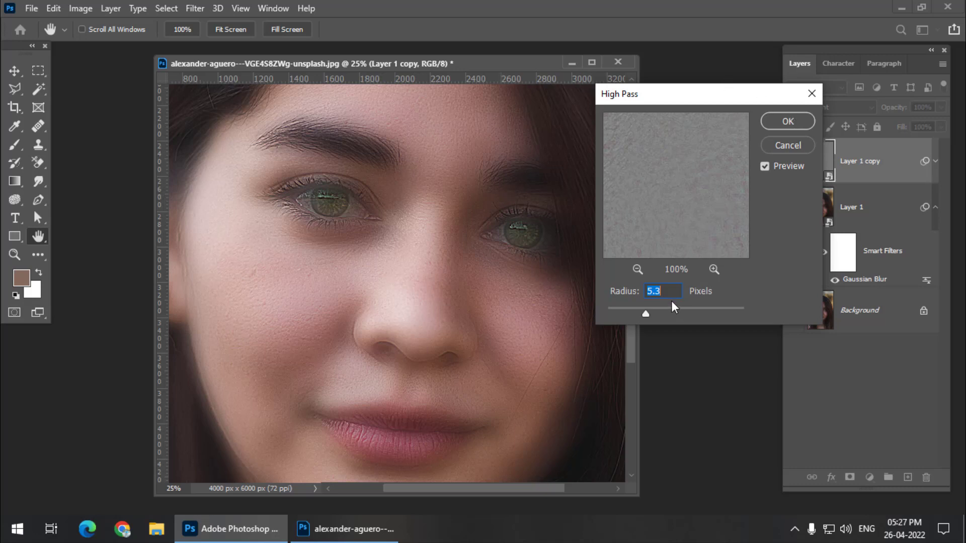
click(772, 121)
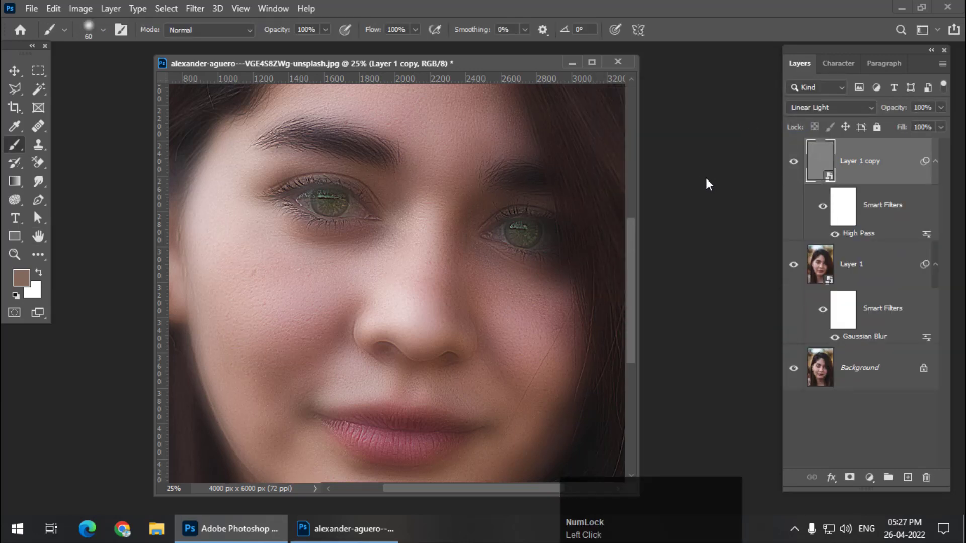
Step: Check the settings of Layer 1 copy's High Pass smart filter without changing them
double_click(864, 234)
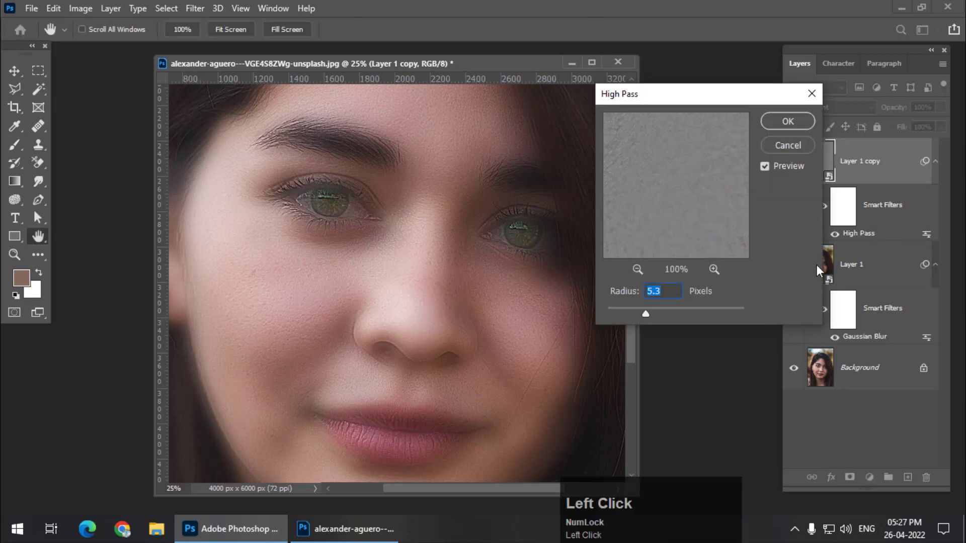
click(805, 148)
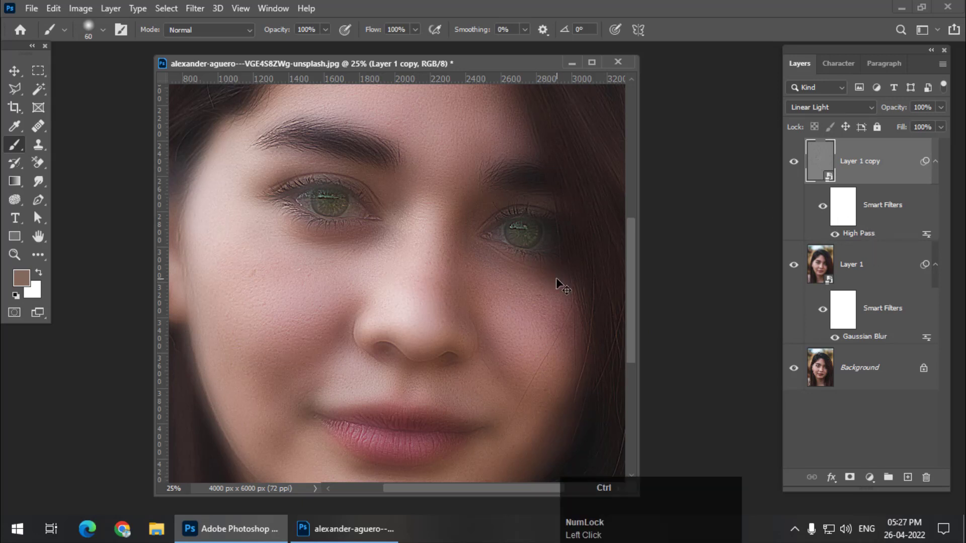
key(ctrl+minus)
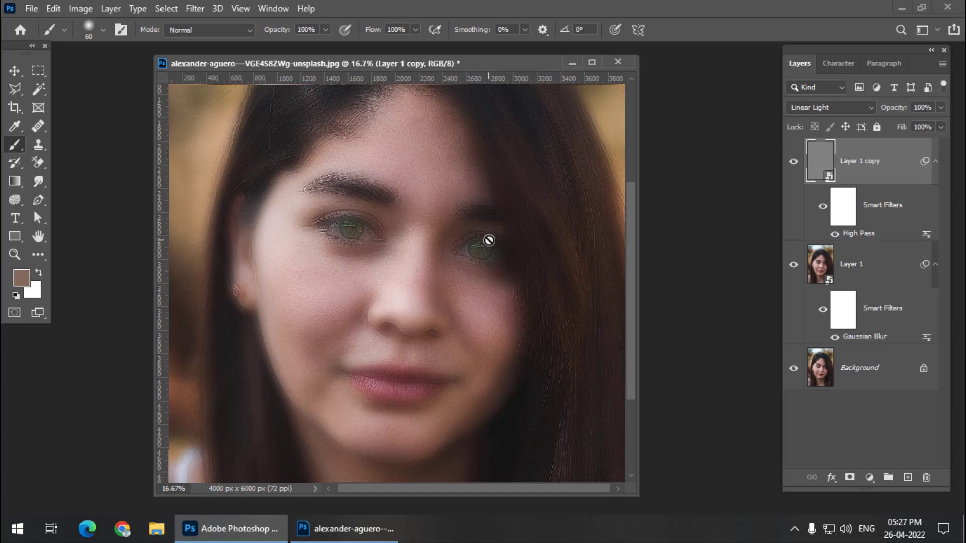
Step: Group Layer 1 and Layer 1 copy together
ctrl+click(879, 273)
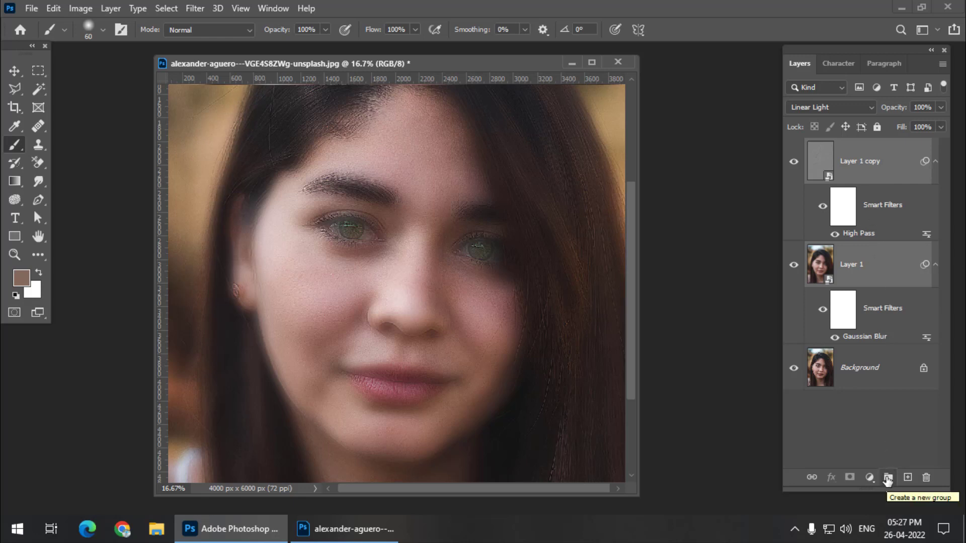
key(ctrl)
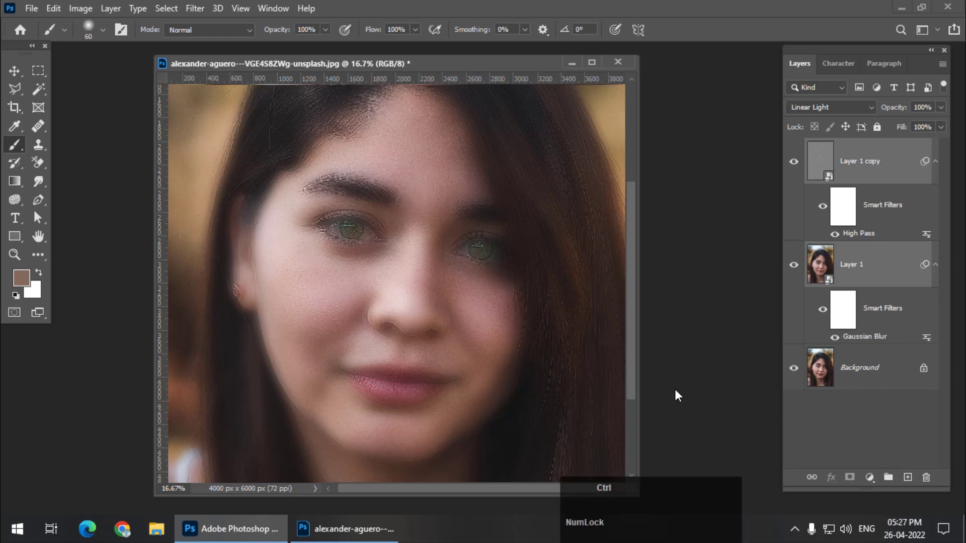
key(ctrl+g)
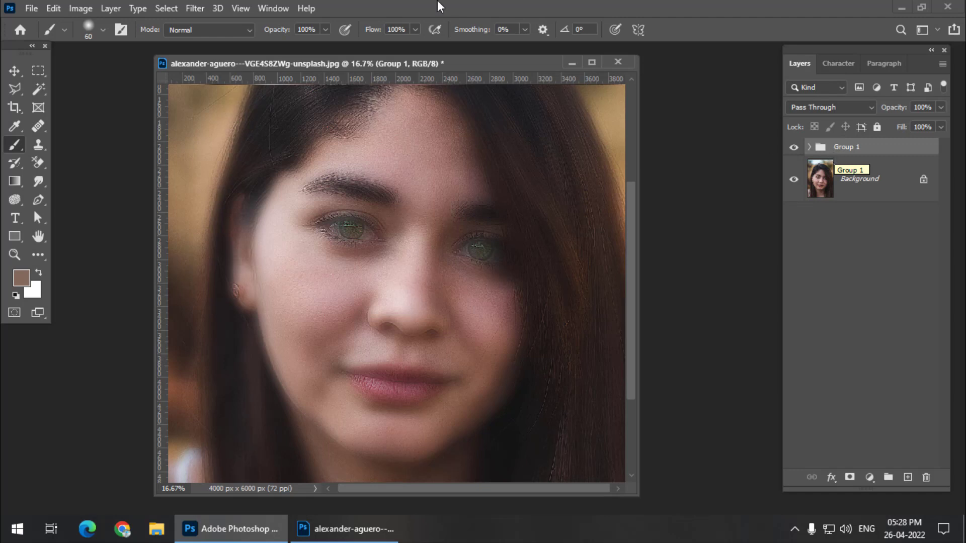
Step: Add a black layer mask to Group 1 to hide its smoothing effect
drag(467, 64, 458, 61)
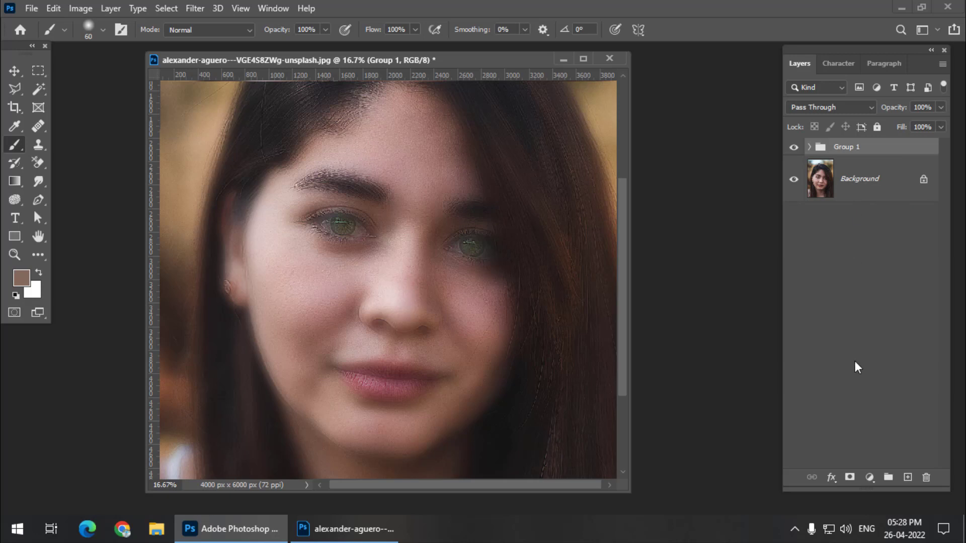
key(alt)
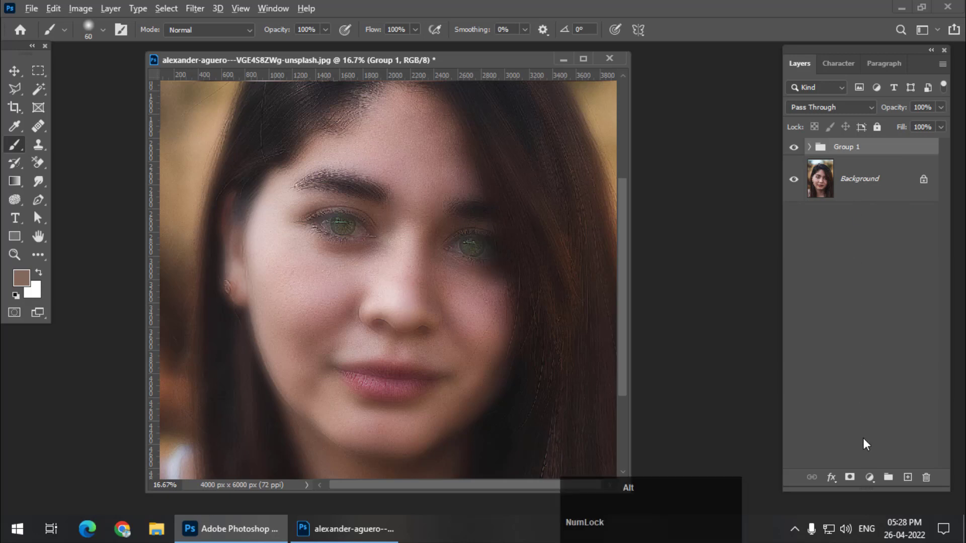
alt+click(850, 478)
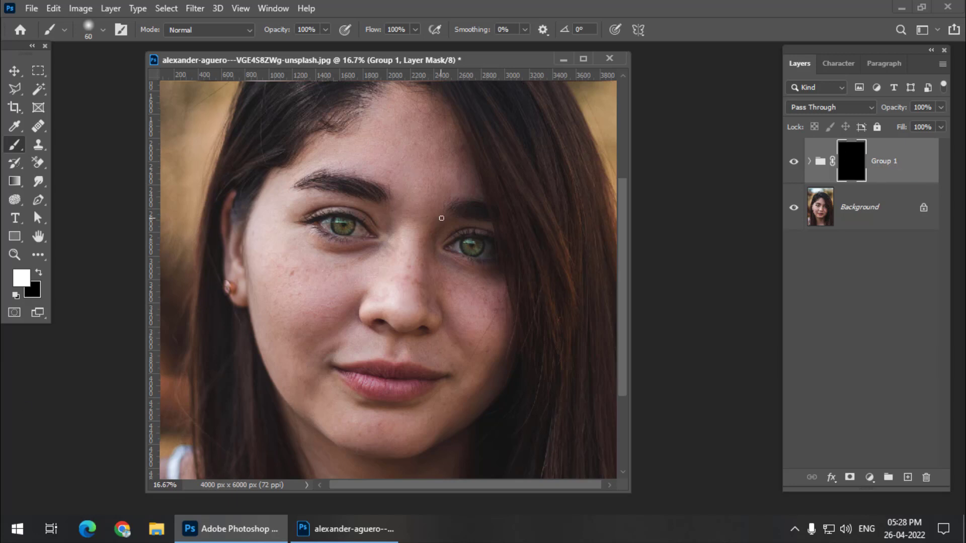
Step: Set up the Brush tool with the Soft Round preset at a size of 150 px
right_click(19, 142)
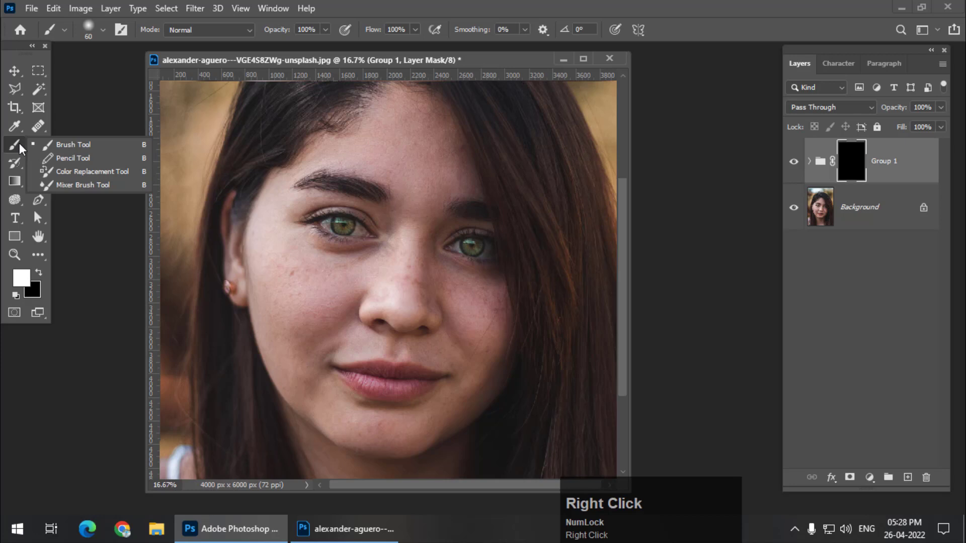
click(67, 147)
key(bracketright)
key(bracketright)
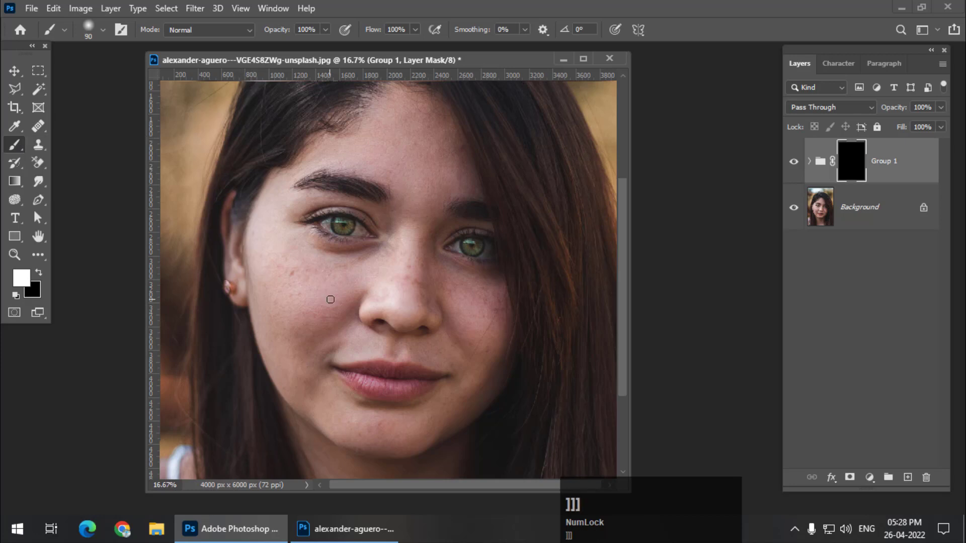
key(bracketright)
key(bracketright)
key(bracketright)
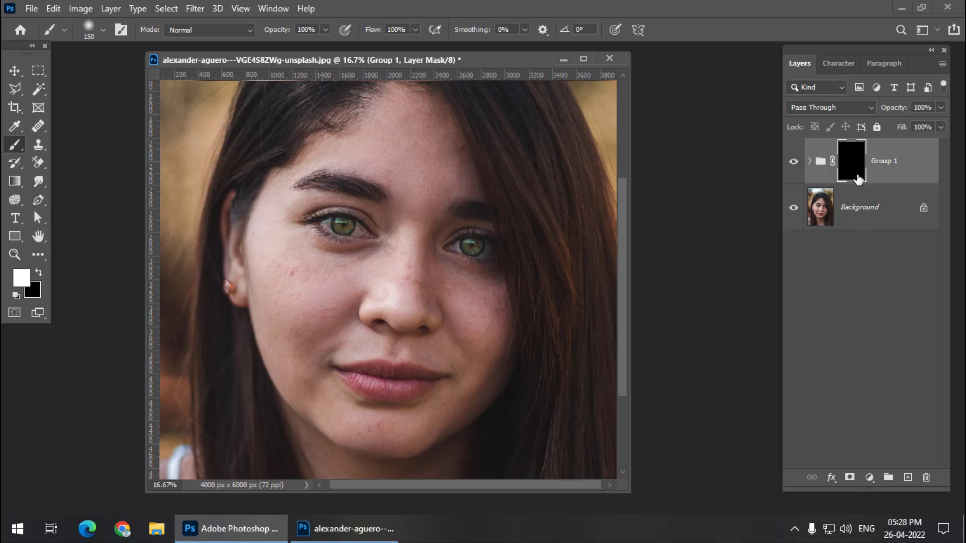
key(ctrl+equal)
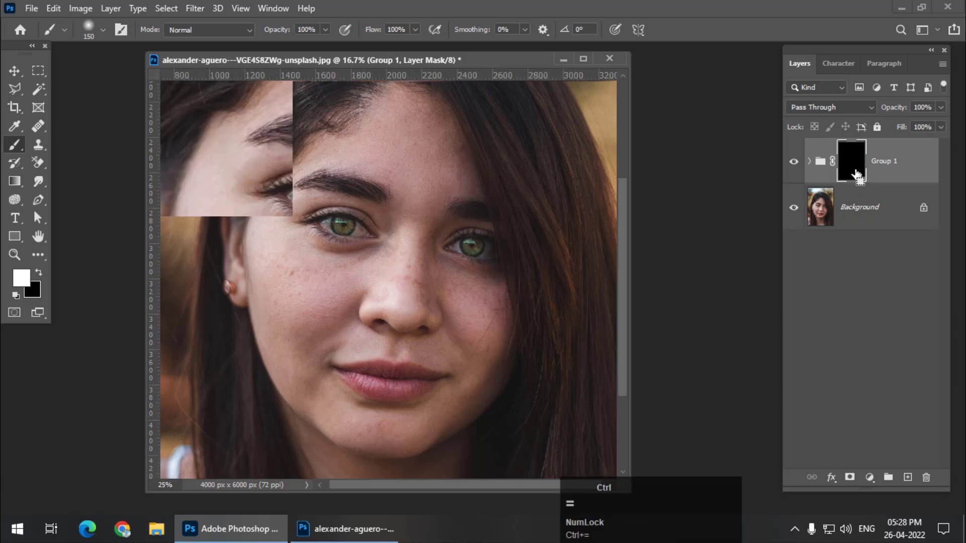
right_click(269, 266)
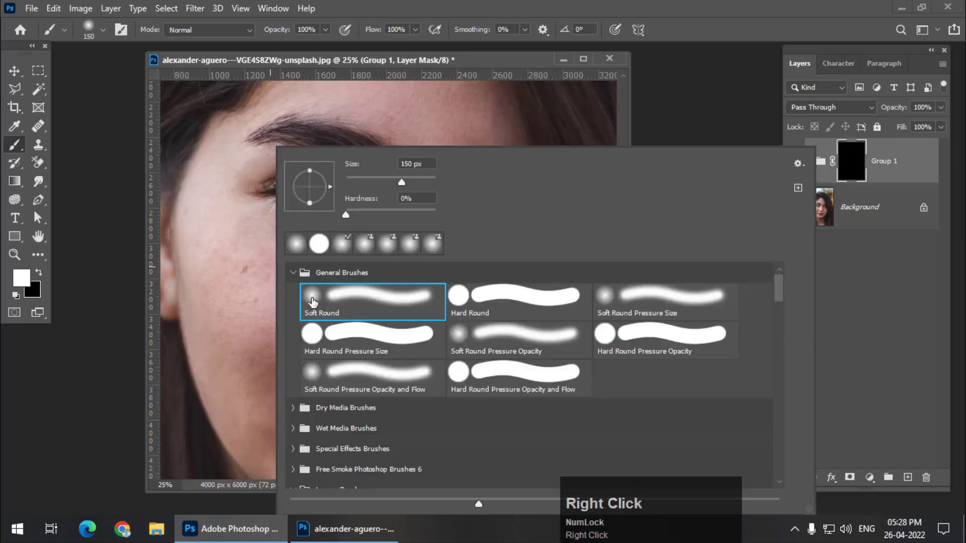
click(349, 294)
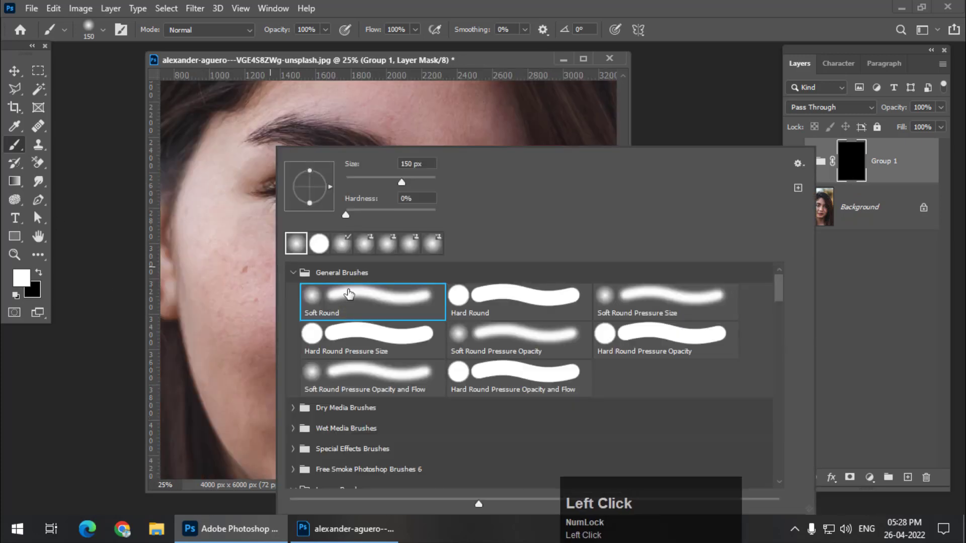
click(290, 63)
Step: Paint white on the Group 1 mask over the forehead with an enlarged soft brush to reveal the smoothing
mouse_move(388, 269)
mouse_down()
mouse_move(376, 341)
mouse_move(334, 357)
mouse_move(341, 352)
mouse_up()
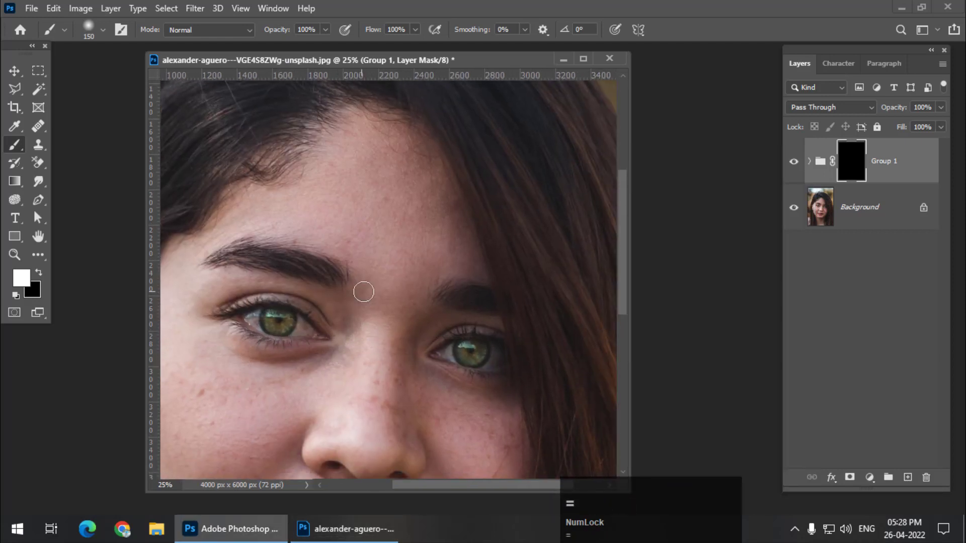
mouse_move(491, 483)
mouse_down()
mouse_move(427, 484)
mouse_move(483, 484)
mouse_up()
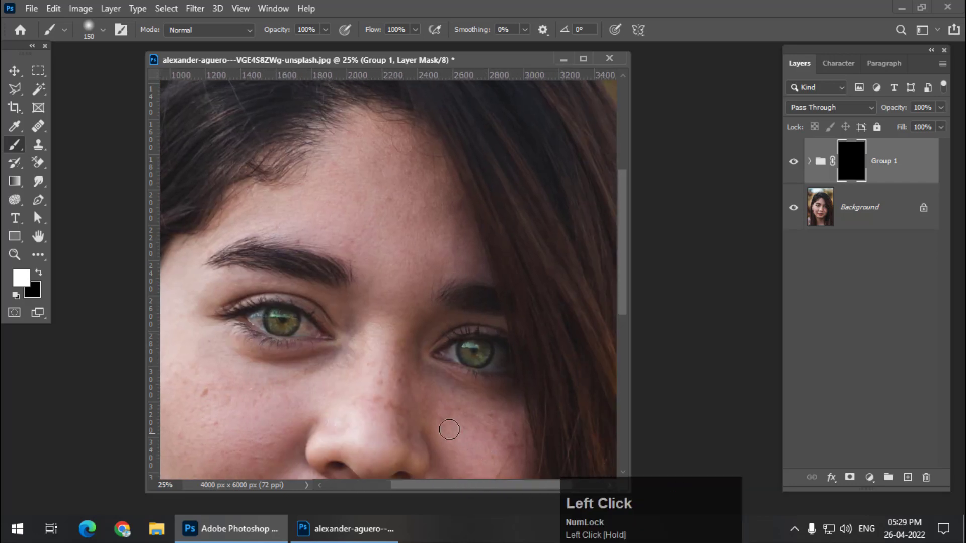
key(bracketright)
key(bracketright)
key(bracketright)
key(bracketright)
key(bracketright)
mouse_move(326, 208)
mouse_down()
mouse_move(354, 206)
mouse_move(401, 151)
mouse_move(315, 172)
mouse_move(290, 205)
mouse_move(360, 241)
mouse_move(453, 231)
mouse_move(486, 261)
mouse_move(385, 226)
mouse_up()
Step: Paint white on the group mask over both cheeks and the chin, using a 250 px brush on the ear-side cheek
key(bracketleft)
key(bracketleft)
key(bracketleft)
scroll(385, 226, down, 3)
mouse_move(237, 327)
mouse_down()
mouse_move(284, 327)
mouse_move(310, 242)
mouse_move(304, 370)
mouse_move(345, 384)
mouse_move(353, 327)
mouse_move(441, 322)
mouse_move(358, 392)
mouse_up()
key(bracketright)
click(317, 211)
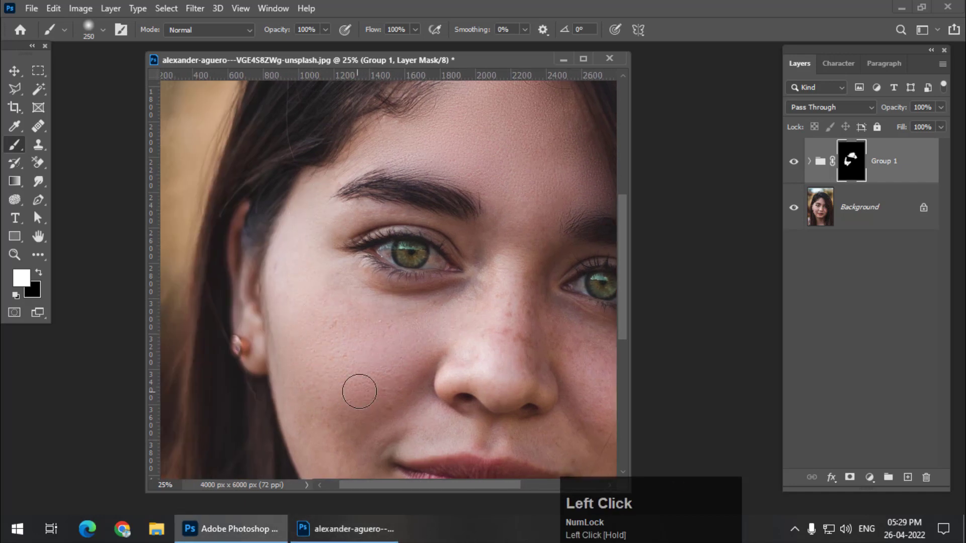
drag(343, 352, 301, 211)
mouse_move(262, 287)
mouse_down()
mouse_move(325, 375)
mouse_move(379, 409)
mouse_move(472, 423)
mouse_move(492, 403)
mouse_move(469, 427)
mouse_move(518, 319)
mouse_move(521, 233)
mouse_move(472, 216)
mouse_move(504, 312)
mouse_move(515, 254)
mouse_move(541, 287)
mouse_move(509, 360)
mouse_move(453, 319)
mouse_move(422, 339)
mouse_up()
Step: Smooth the skin above the upper lip with a 175 px brush and the lower cheek beside the mouth with a 200 px brush
key(space)
key(bracketleft)
key(bracketleft)
click(447, 341)
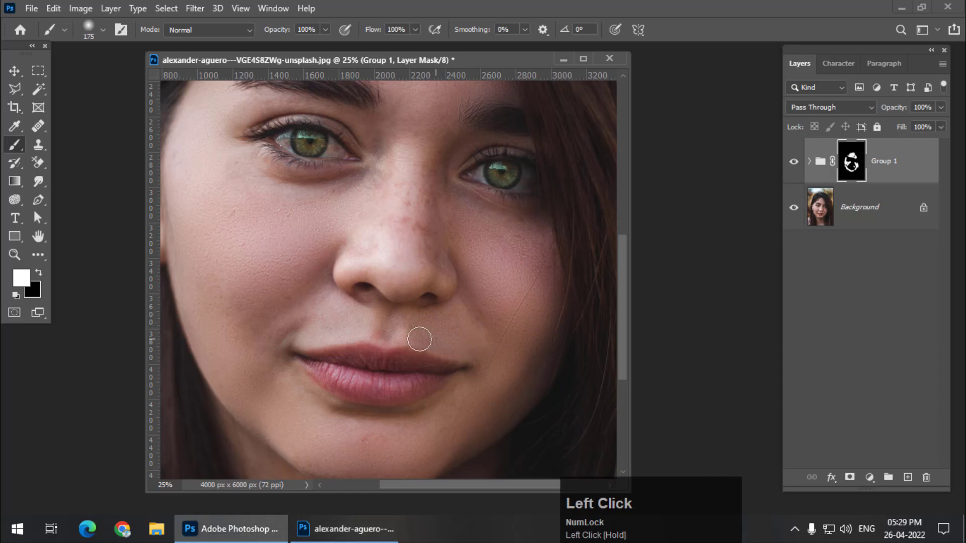
mouse_move(337, 325)
mouse_down()
mouse_move(307, 331)
mouse_move(291, 319)
mouse_up()
key(bracketright)
key(bracketright)
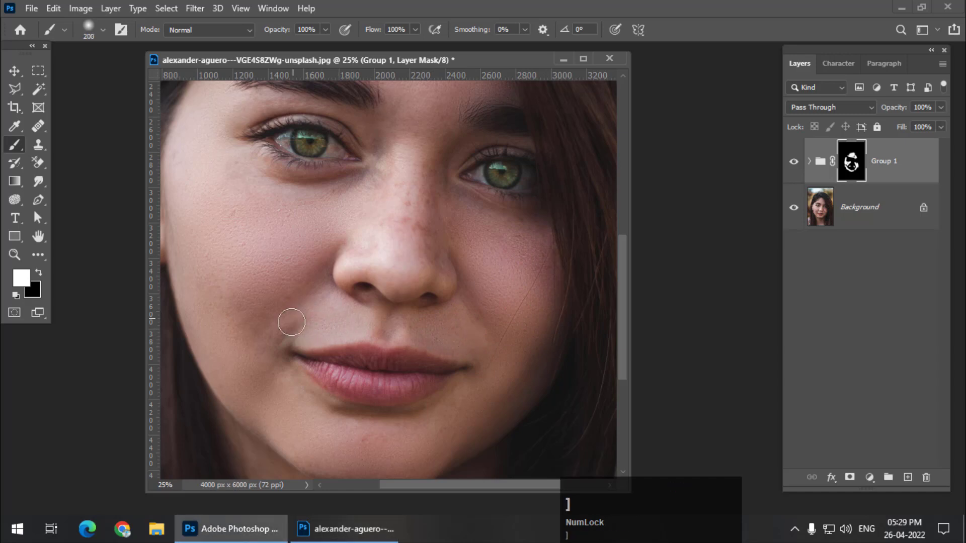
mouse_move(211, 289)
mouse_down()
mouse_move(255, 360)
mouse_move(304, 287)
mouse_move(325, 278)
mouse_move(301, 252)
mouse_move(278, 255)
mouse_up()
Step: Paint the mask below the ear-side eye with a 175 px brush, and along its lower edge and upper lid with a 125 px brush
scroll(261, 339, up, 1)
scroll(325, 278, up, 1)
key(bracketleft)
key(bracketleft)
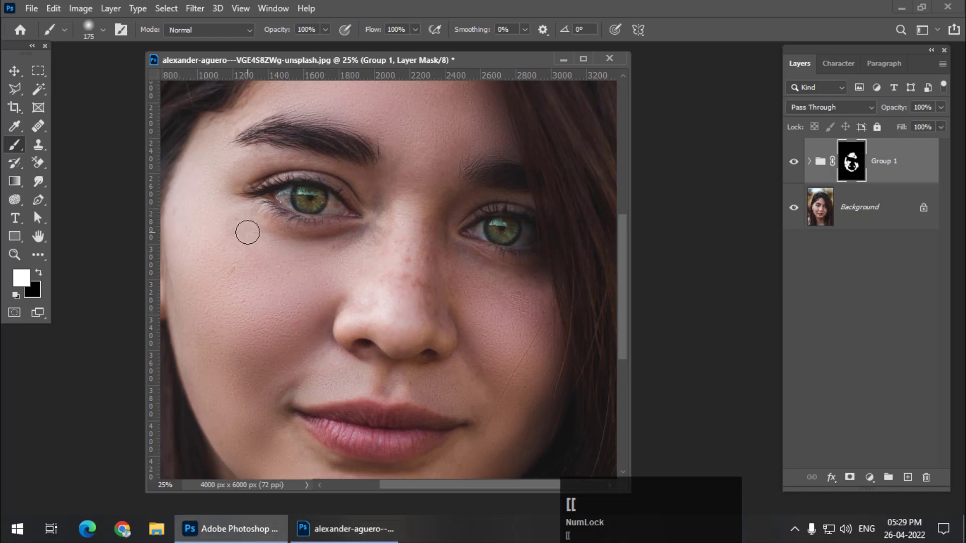
drag(233, 220, 321, 278)
key(bracketleft)
key(bracketleft)
drag(273, 222, 348, 231)
scroll(392, 245, up, 2)
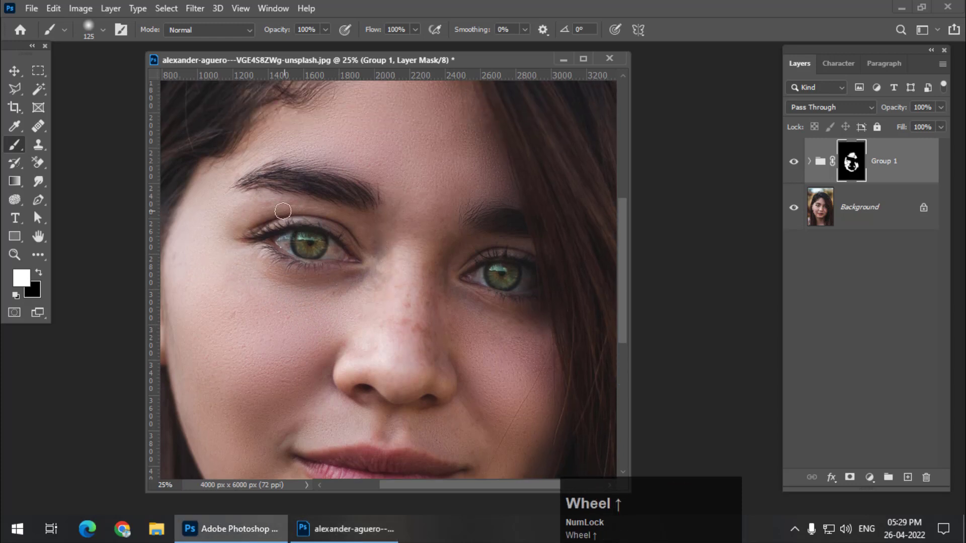
mouse_move(259, 207)
mouse_down()
mouse_move(292, 202)
mouse_move(348, 218)
mouse_up()
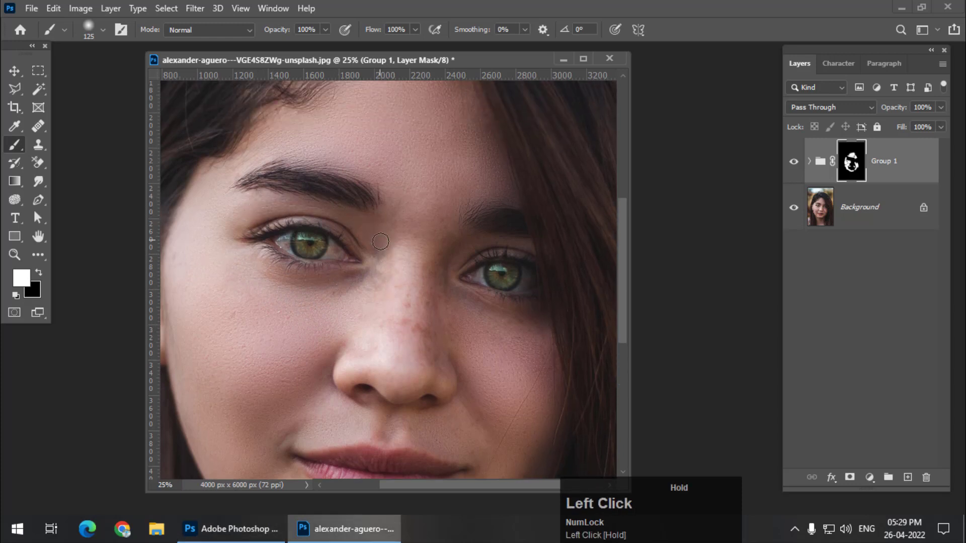
Step: Paint the Group 1 mask over the nose, beside the nose and mouth, and under the eyes with a 175 px brush
key(bracketright)
key(bracketright)
scroll(387, 236, down, 2)
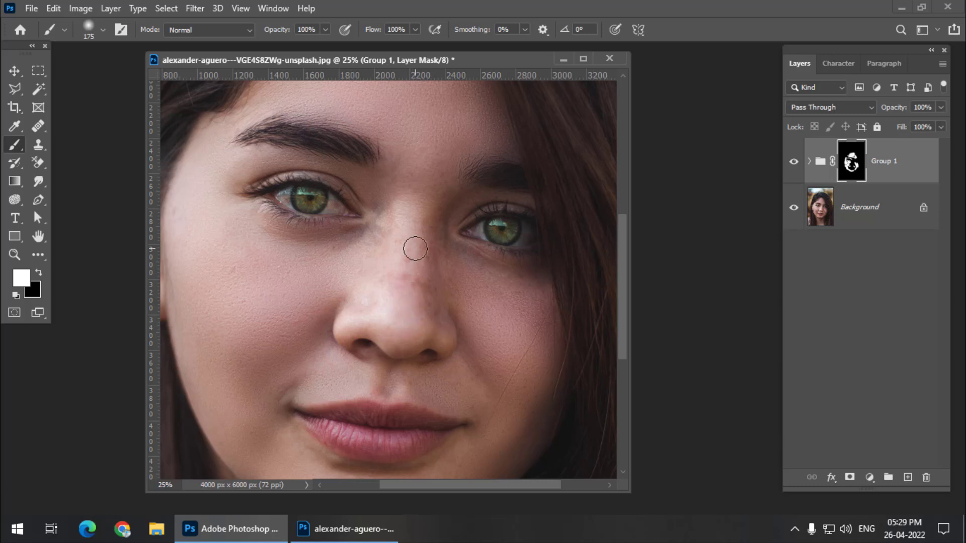
mouse_move(415, 248)
mouse_down()
mouse_move(414, 300)
mouse_move(400, 238)
mouse_move(399, 299)
mouse_move(414, 298)
mouse_move(405, 336)
mouse_up()
scroll(347, 332, down, 1)
drag(324, 335, 309, 346)
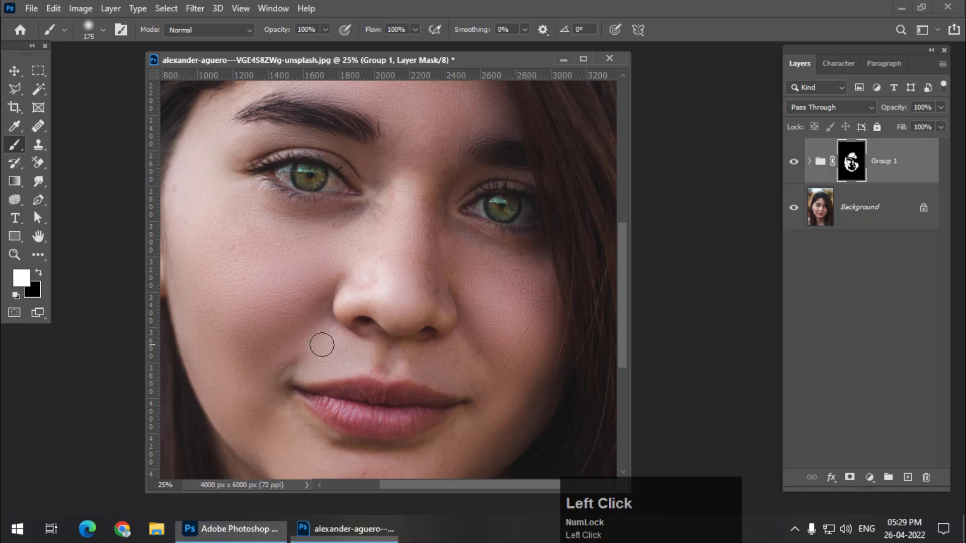
drag(471, 357, 495, 383)
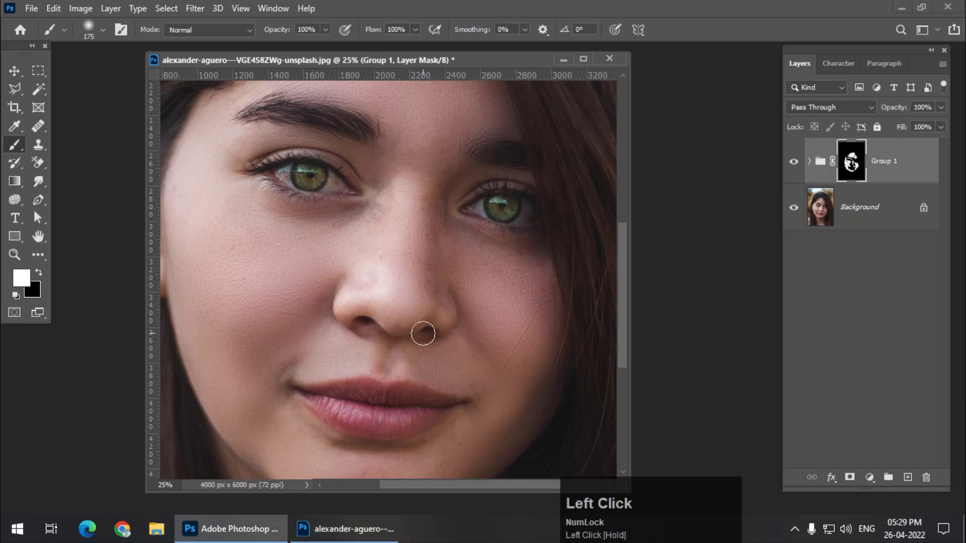
scroll(421, 269, up, 1)
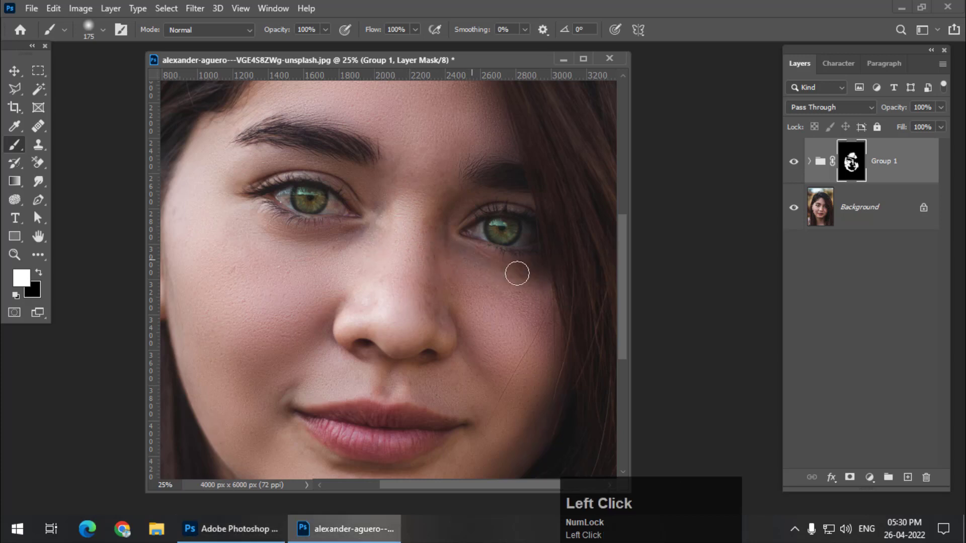
mouse_move(518, 269)
mouse_down()
mouse_move(452, 276)
mouse_move(276, 233)
mouse_move(246, 210)
mouse_move(319, 241)
mouse_move(327, 262)
mouse_up()
Step: Paint the group mask over the jaw and chin with a 250 px brush, and just beneath the lower lip with a smaller brush
scroll(327, 261, down, 5)
key(bracketright)
key(bracketright)
key(bracketright)
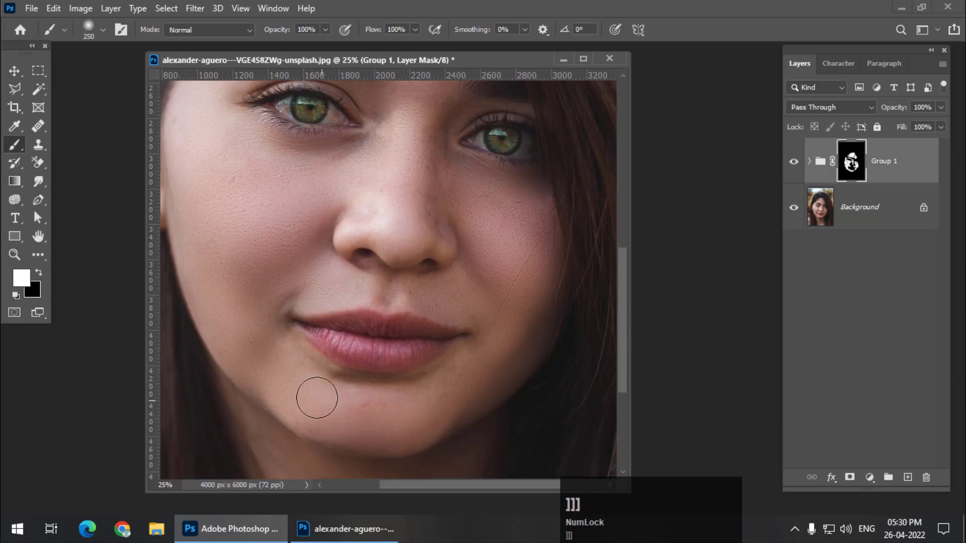
click(268, 369)
mouse_move(268, 368)
mouse_down()
mouse_move(362, 410)
mouse_move(496, 349)
mouse_move(372, 393)
mouse_move(317, 372)
mouse_up()
key(bracketleft)
key(bracketleft)
key(bracketleft)
mouse_move(297, 338)
mouse_down()
mouse_move(351, 395)
mouse_move(439, 368)
mouse_up()
Step: Smooth the skin between the nose and upper lip with a small brush, and the hair-side cheek beside the nose with a 175 px brush
key(bracketleft)
key(bracketleft)
key(bracketleft)
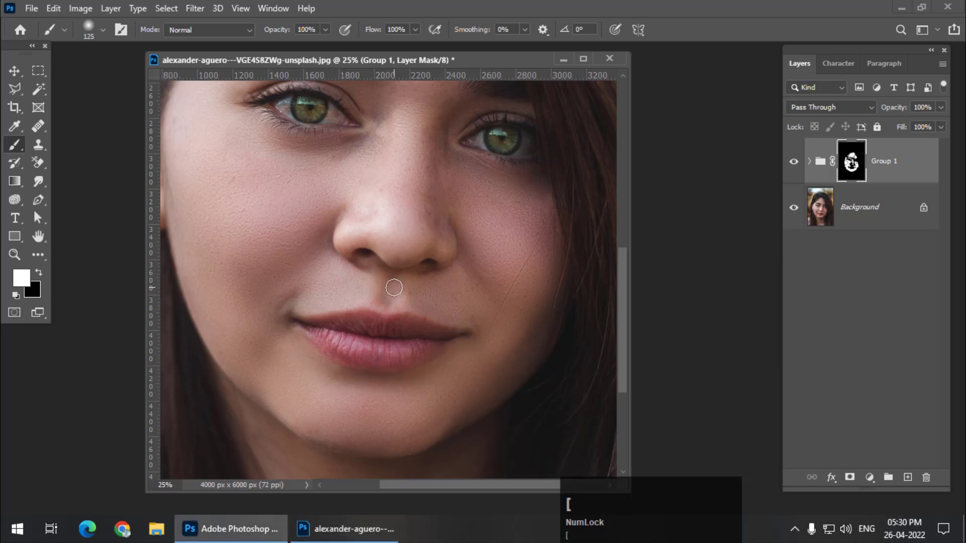
drag(392, 282, 385, 302)
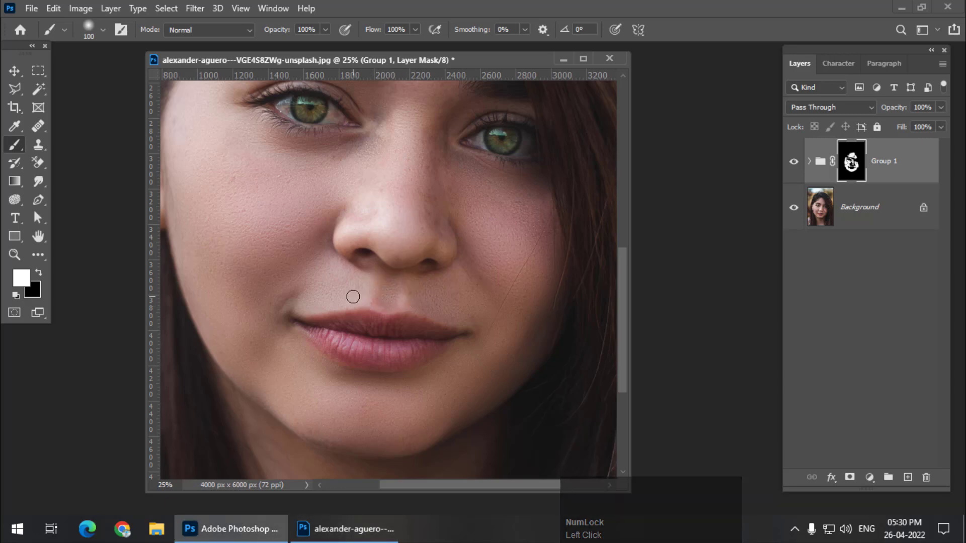
key(bracketright)
key(bracketright)
mouse_move(347, 291)
mouse_down()
mouse_move(300, 261)
mouse_move(421, 300)
mouse_move(514, 290)
mouse_move(457, 319)
mouse_move(481, 280)
mouse_up()
scroll(483, 302, up, 2)
key(bracketright)
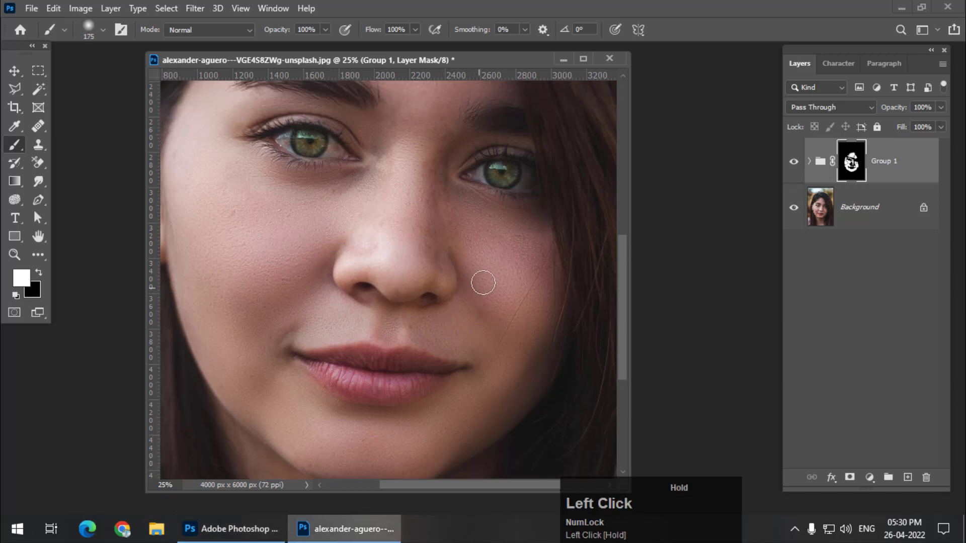
Step: Paint the mask over the ear-side wing of the nose and the adjoining cheek with a 100 px brush
scroll(431, 269, up, 2)
key(bracketleft)
key(bracketleft)
key(bracketleft)
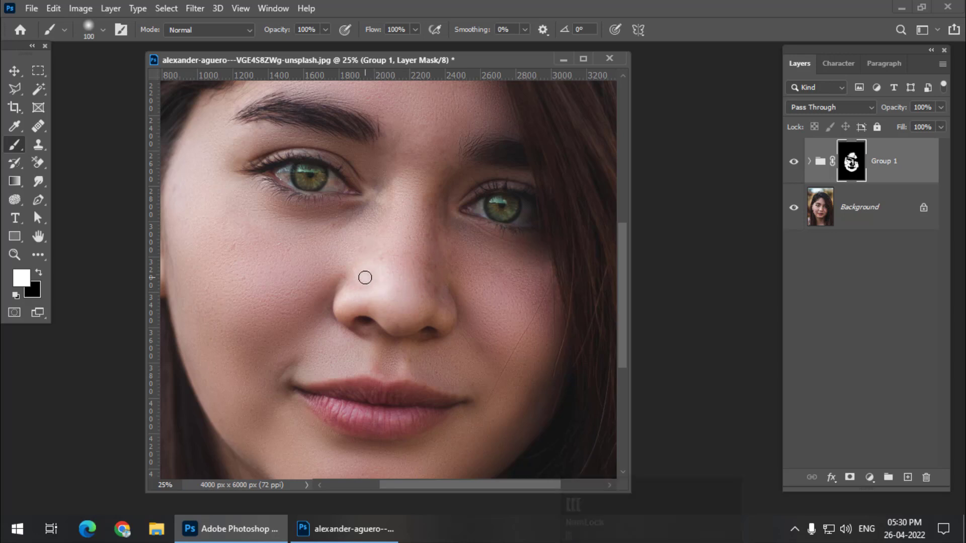
click(352, 301)
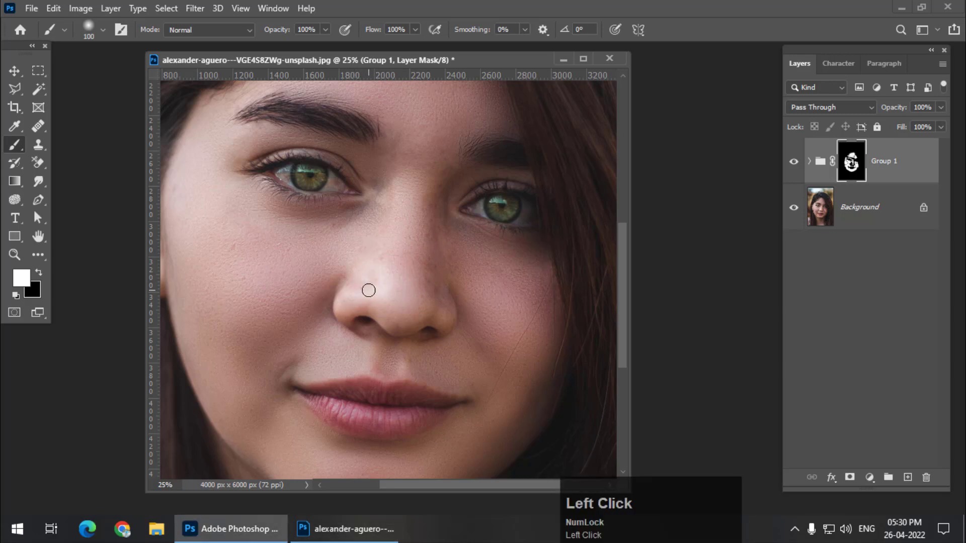
click(338, 252)
Step: Smooth the bridge of the nose with a 150 px brush and the area between the eyebrows with a 200 px brush
scroll(367, 242, up, 2)
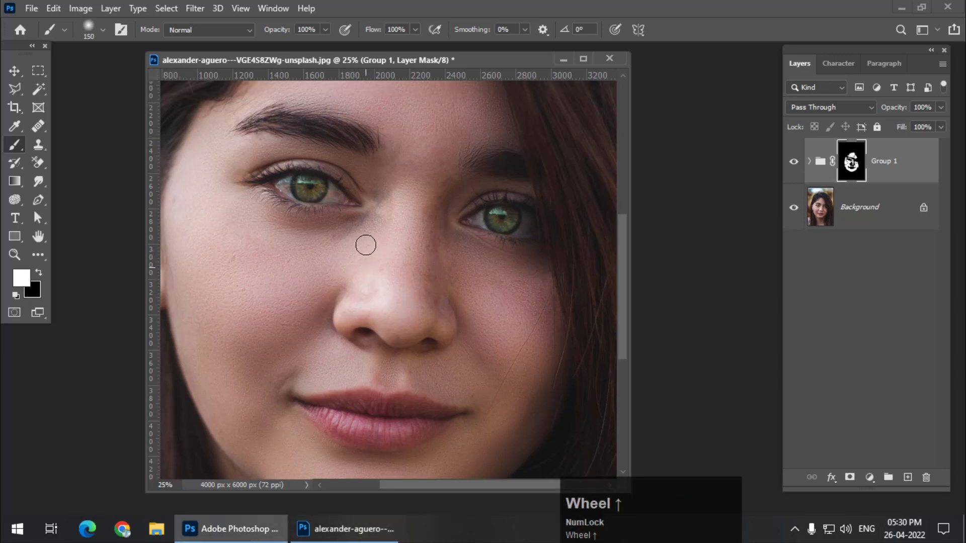
click(405, 204)
scroll(409, 232, up, 2)
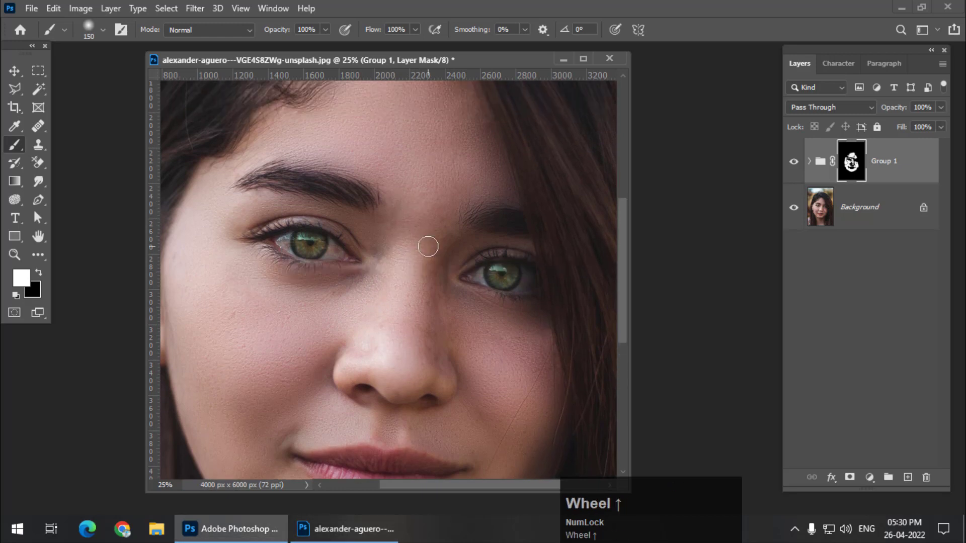
click(447, 194)
key(])
key(])
mouse_move(447, 194)
mouse_down()
mouse_move(429, 255)
mouse_move(406, 235)
mouse_move(392, 174)
mouse_move(392, 228)
mouse_move(378, 230)
mouse_move(447, 270)
mouse_move(432, 255)
mouse_move(433, 205)
mouse_move(382, 222)
mouse_move(371, 190)
mouse_up()
click(393, 241)
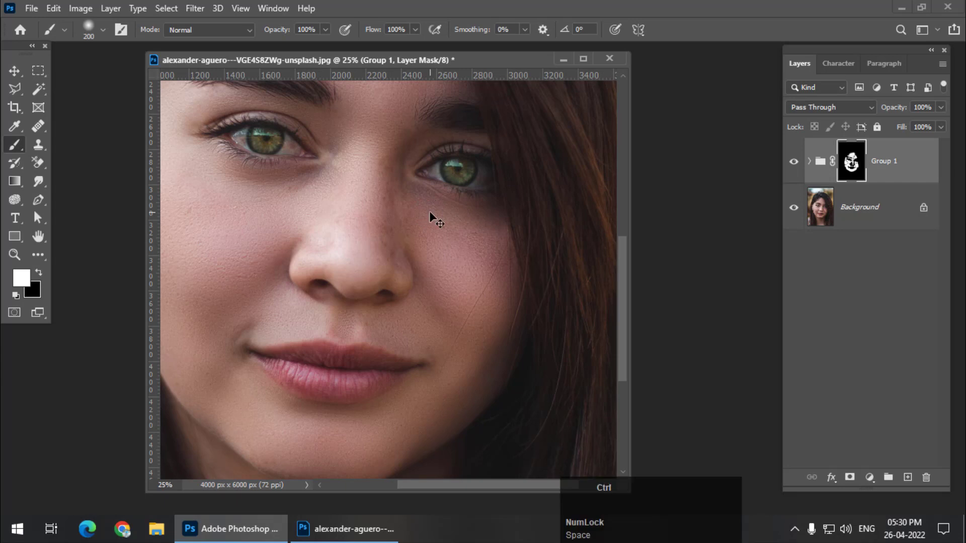
Step: Check the retouch at full-face and close-up scale, comparing the portrait with Group 1 hidden and shown
key(ctrl+minus)
key(ctrl+minus)
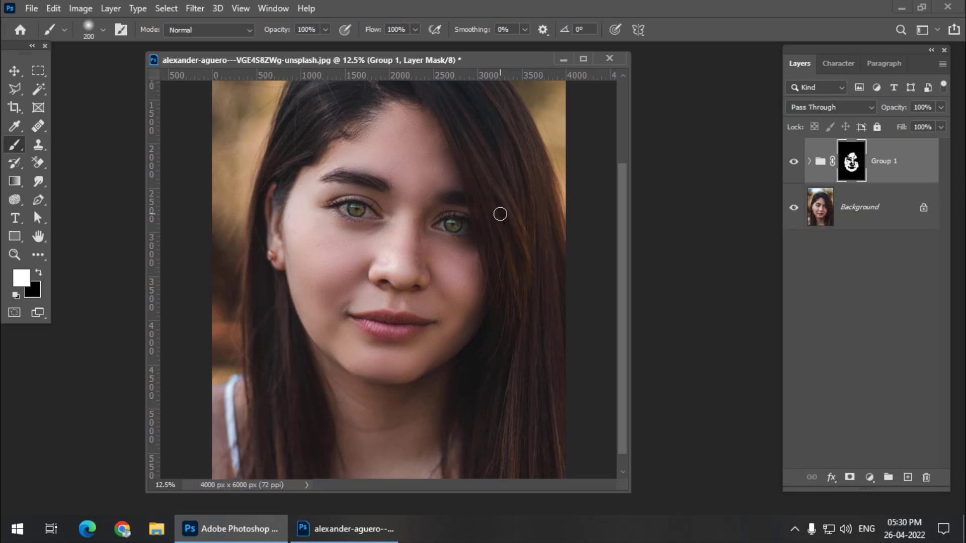
key(ctrl+equal)
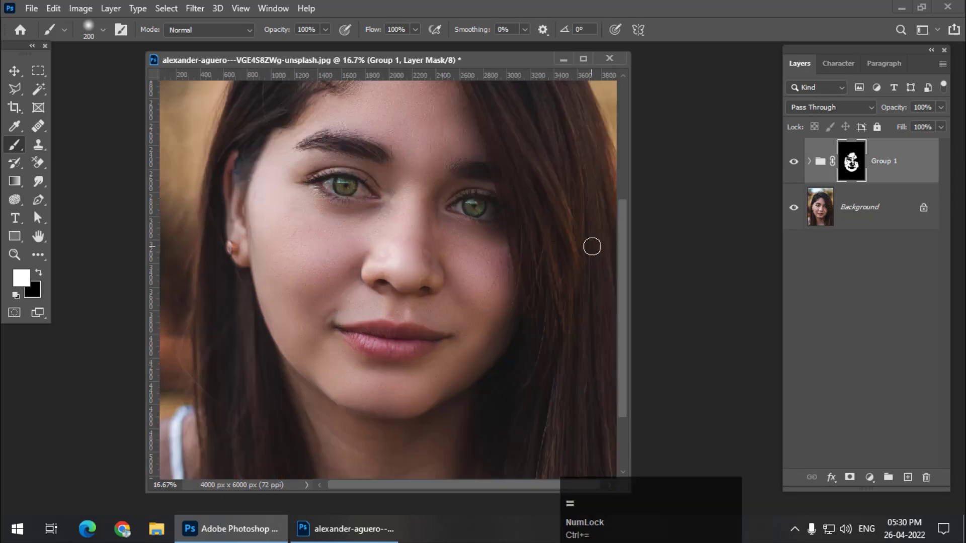
key(ctrl+equal)
scroll(775, 233, up, 1)
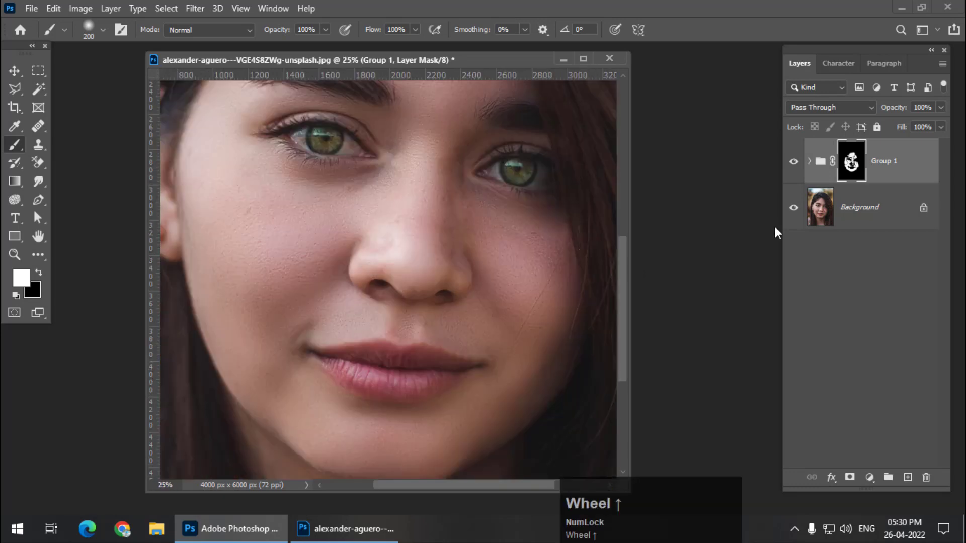
click(795, 162)
click(795, 162)
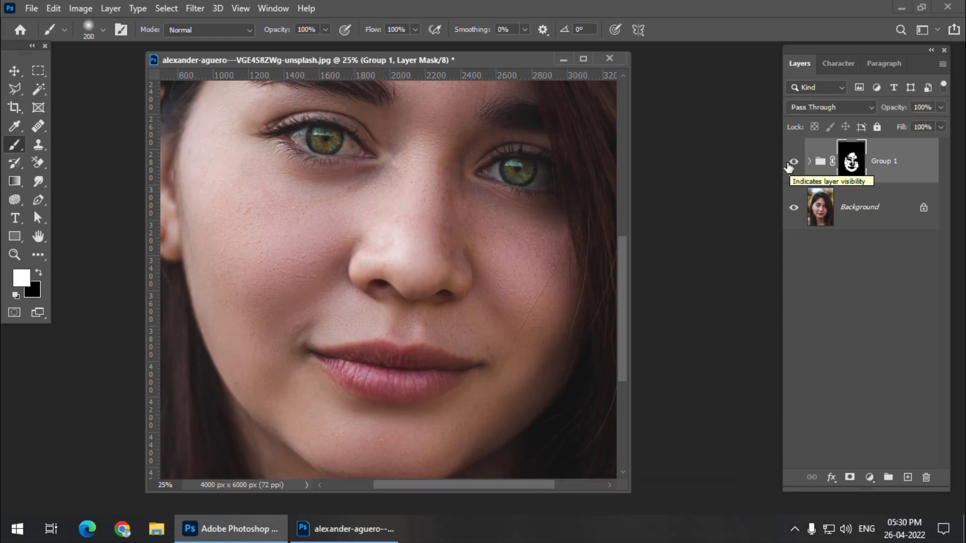
Step: Paint the mask across the chin beneath the lower lip with a 200 px brush and check the whole face
scroll(252, 282, down, 2)
mouse_move(327, 400)
mouse_down()
mouse_move(370, 416)
mouse_move(465, 387)
mouse_up()
scroll(466, 387, up, 1)
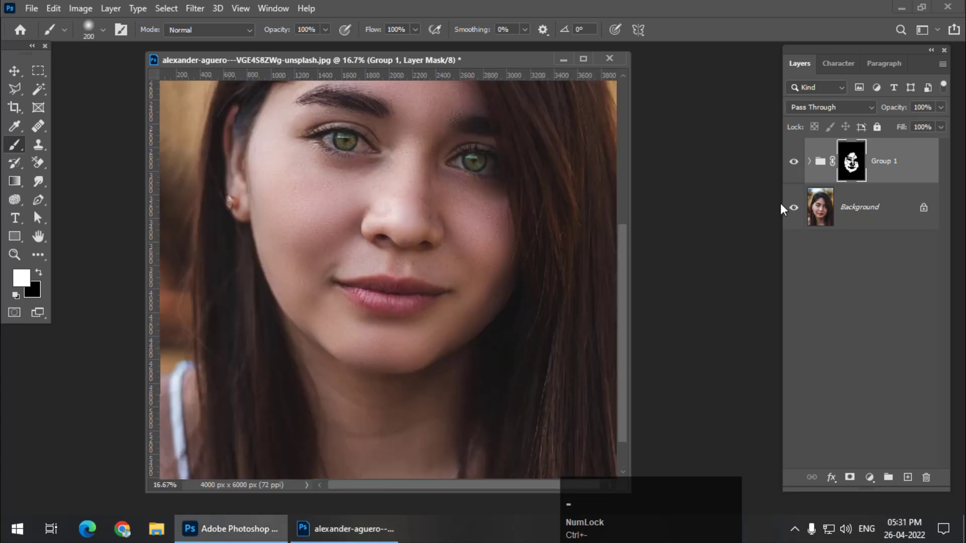
key(ctrl+minus)
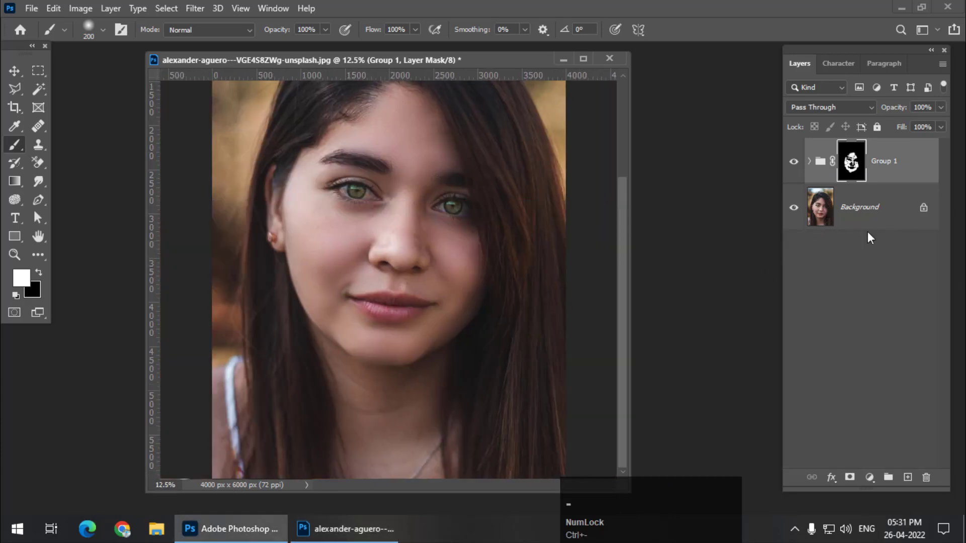
Step: Duplicate the Background layer and Group 1 together and merge the two copies into a single layer
ctrl+click(877, 217)
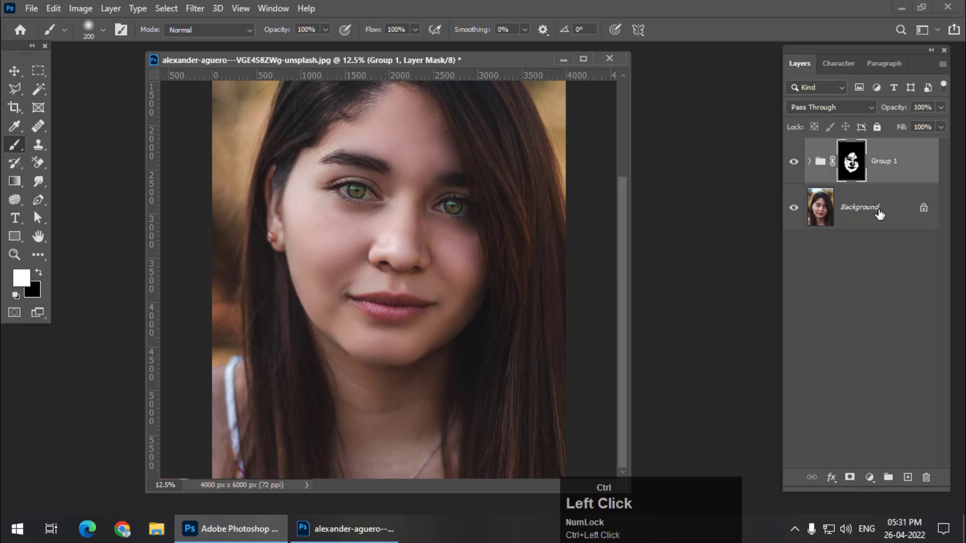
ctrl+click(889, 164)
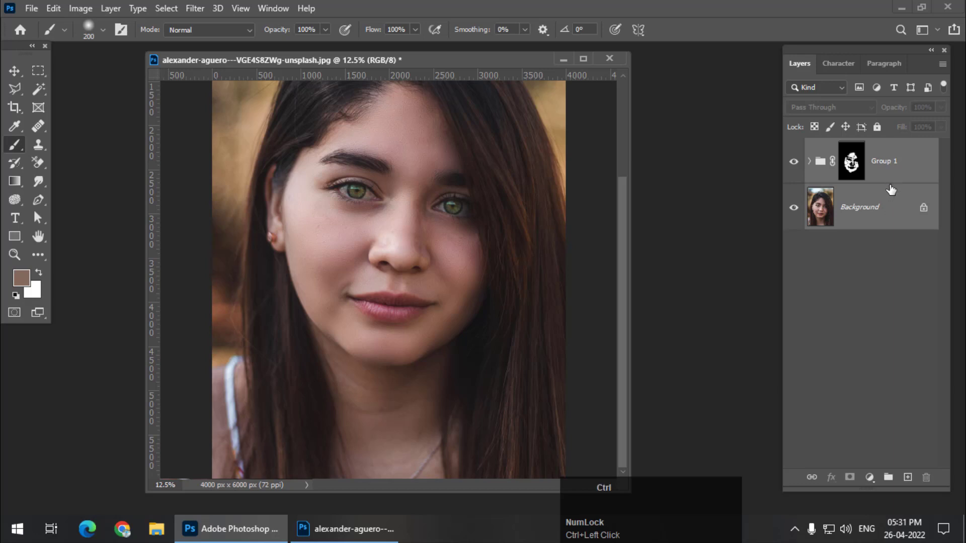
key(ctrl+j)
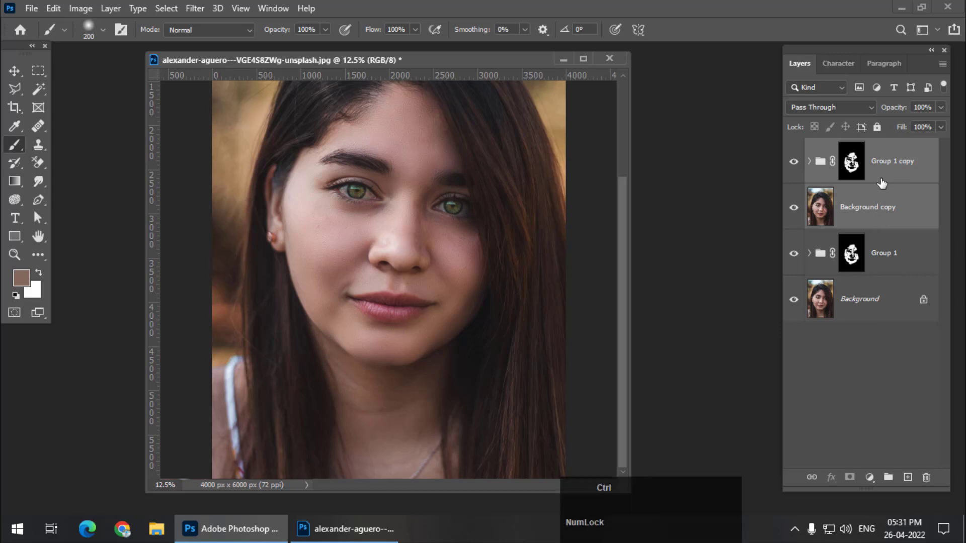
key(ctrl+e)
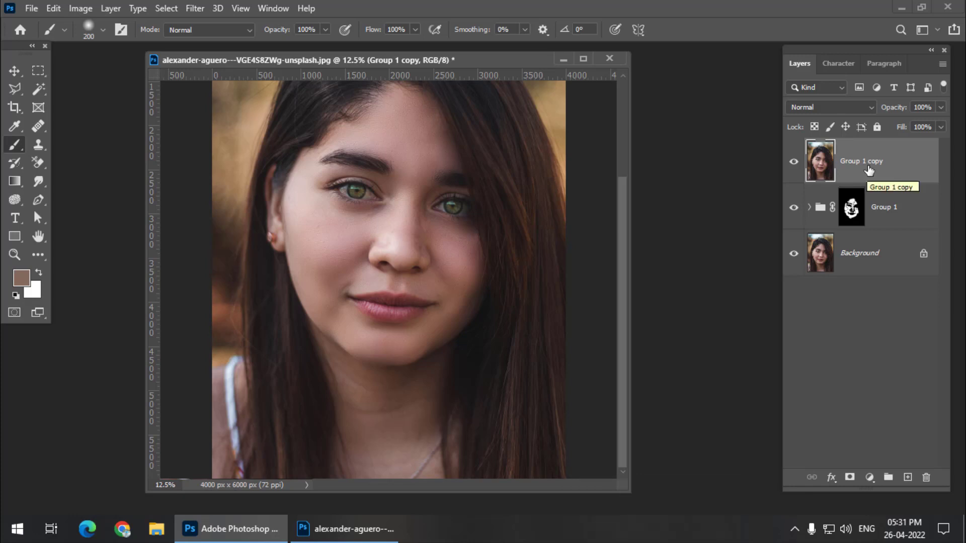
Step: Convert the merged Group 1 copy layer to a smart object
right_click(921, 158)
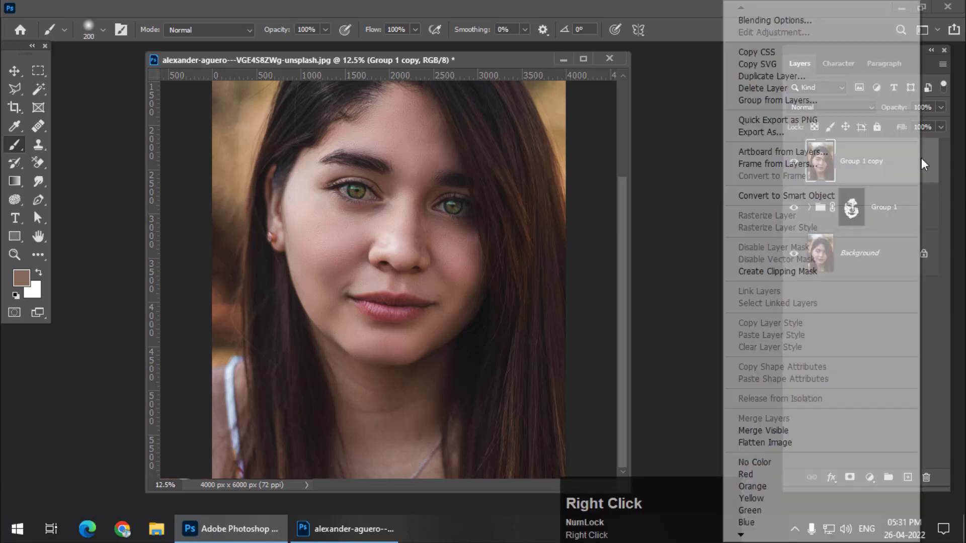
click(815, 197)
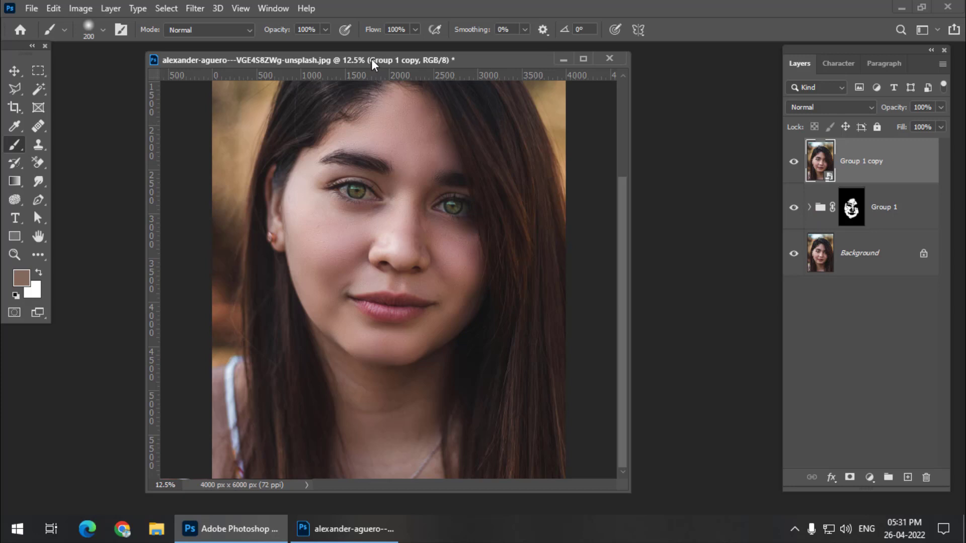
drag(373, 63, 358, 67)
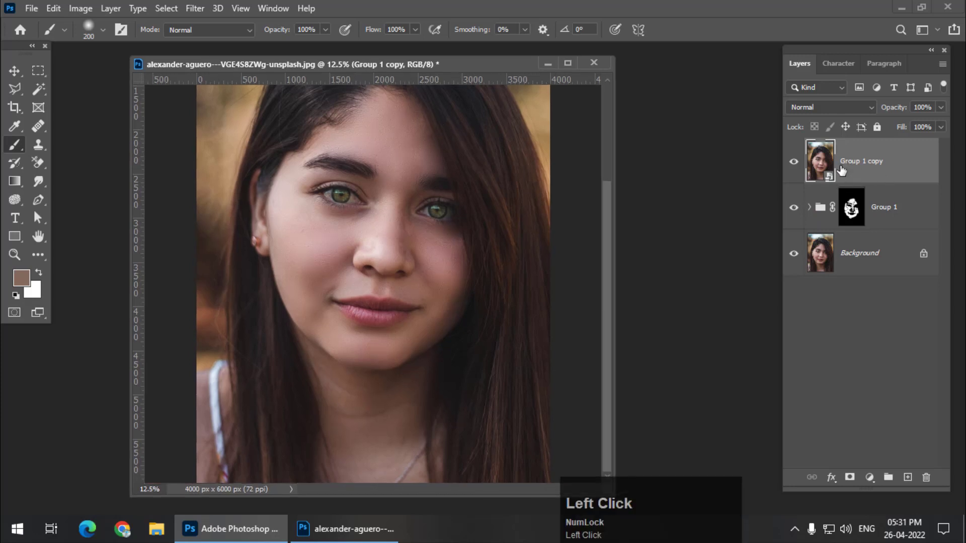
Step: Apply the Camera Raw Filter to the Group 1 copy smart object and set Texture to +13
click(194, 10)
click(238, 93)
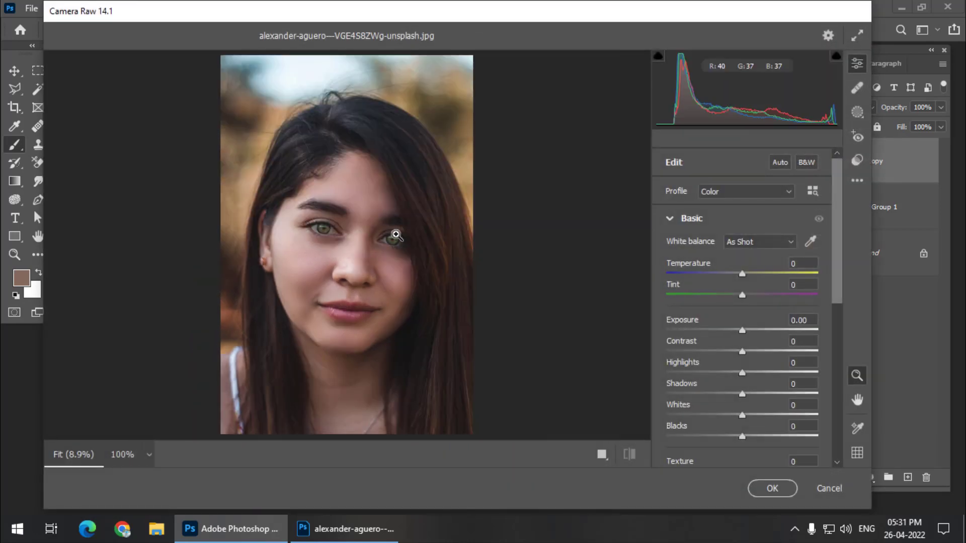
key(ctrl+equal)
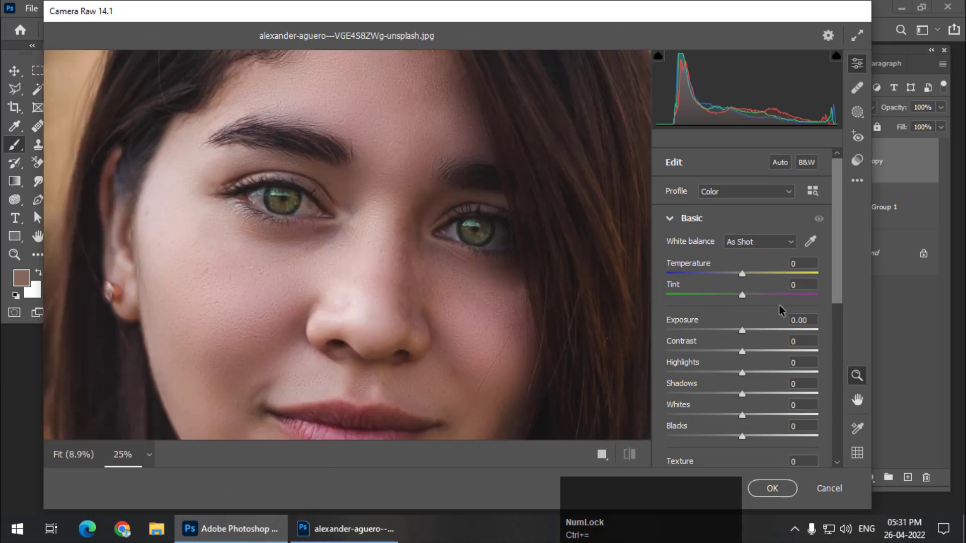
scroll(729, 246, down, 5)
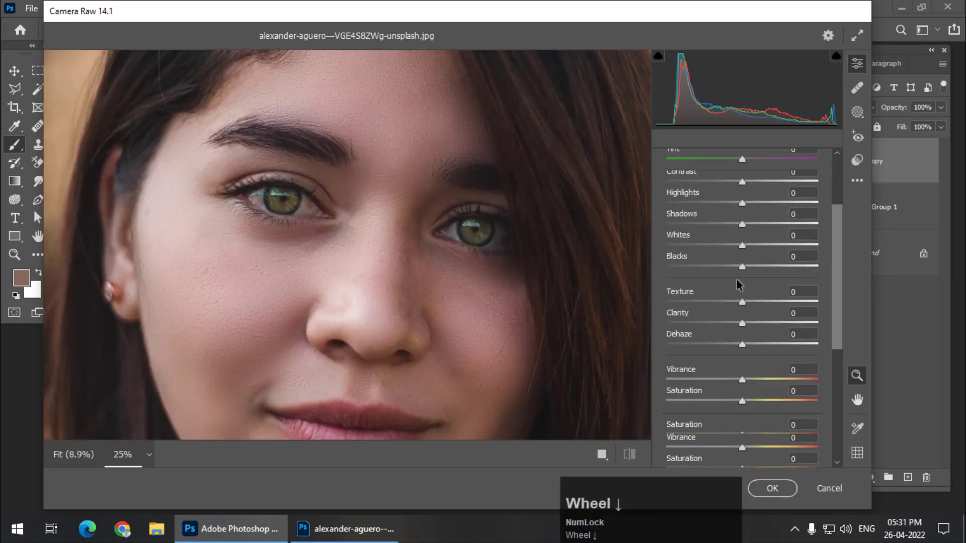
mouse_move(745, 301)
mouse_down()
mouse_move(789, 303)
mouse_move(717, 314)
mouse_move(771, 310)
mouse_move(754, 316)
mouse_up()
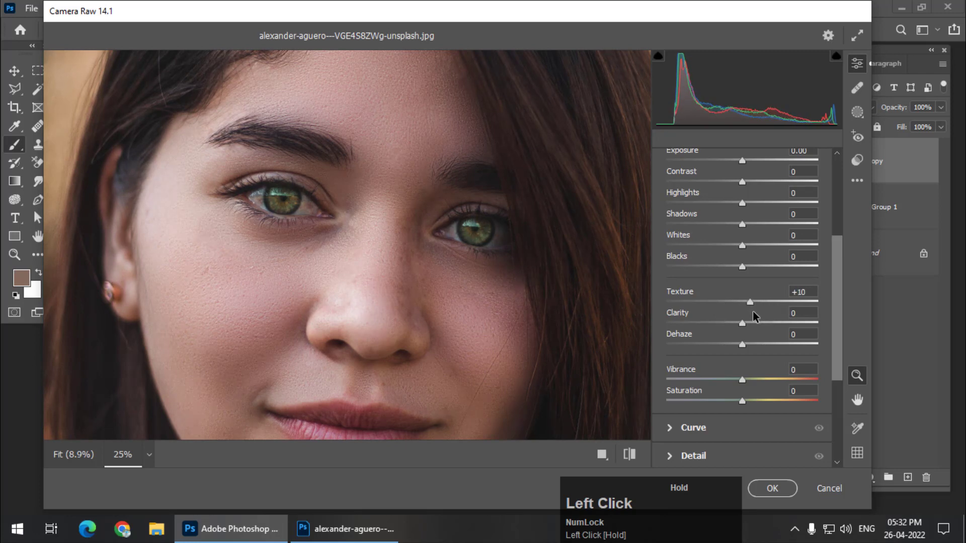
click(797, 291)
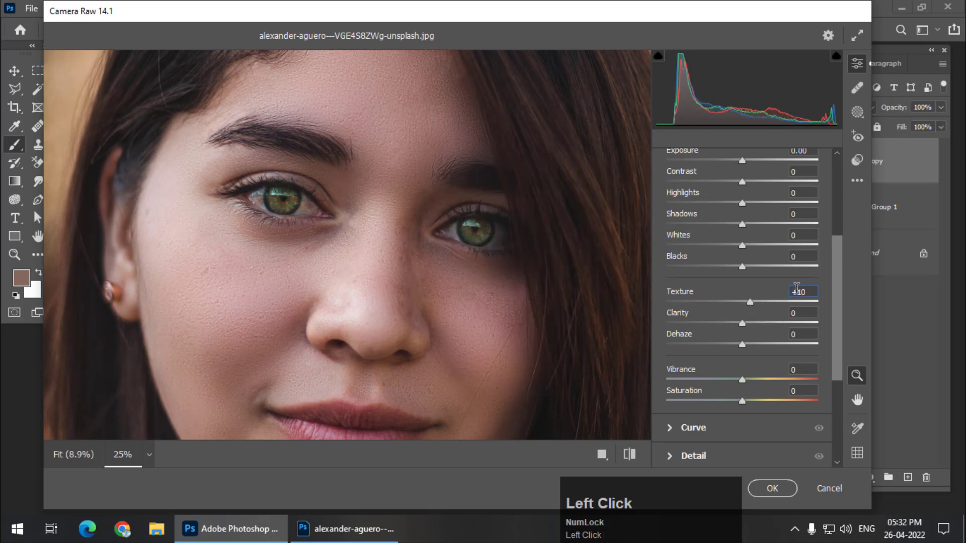
scroll(800, 291, up, 3)
drag(750, 404, 754, 406)
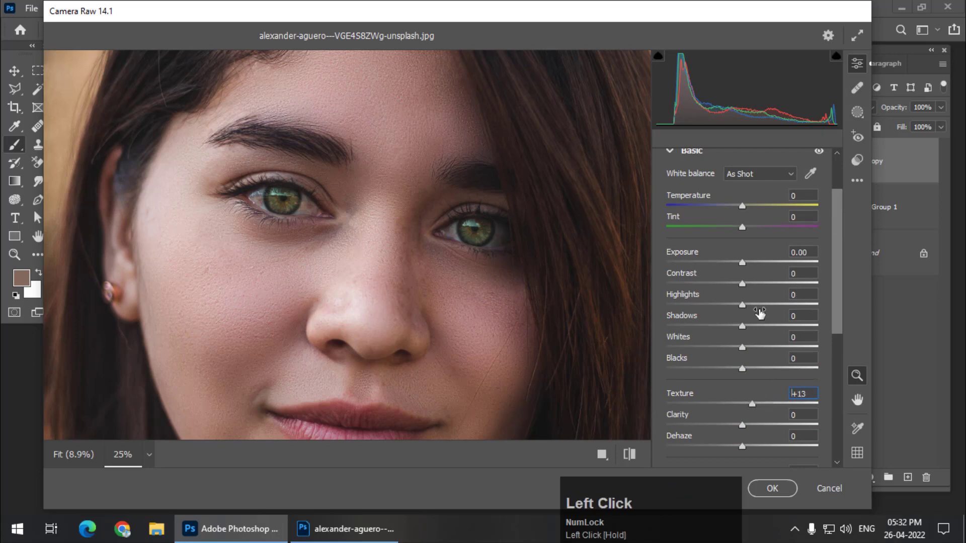
Step: Set Clarity to +9 in the Camera Raw basic adjustments
click(742, 425)
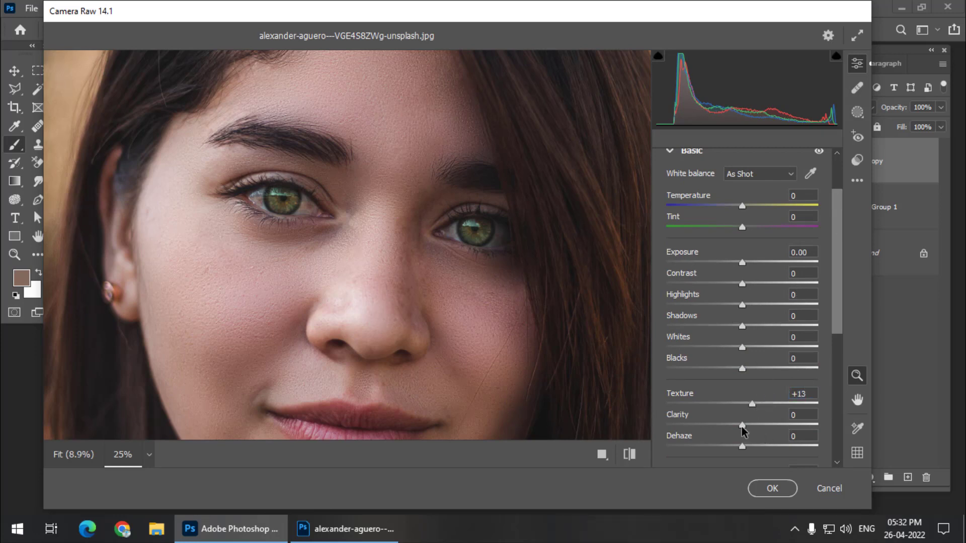
drag(742, 426, 748, 426)
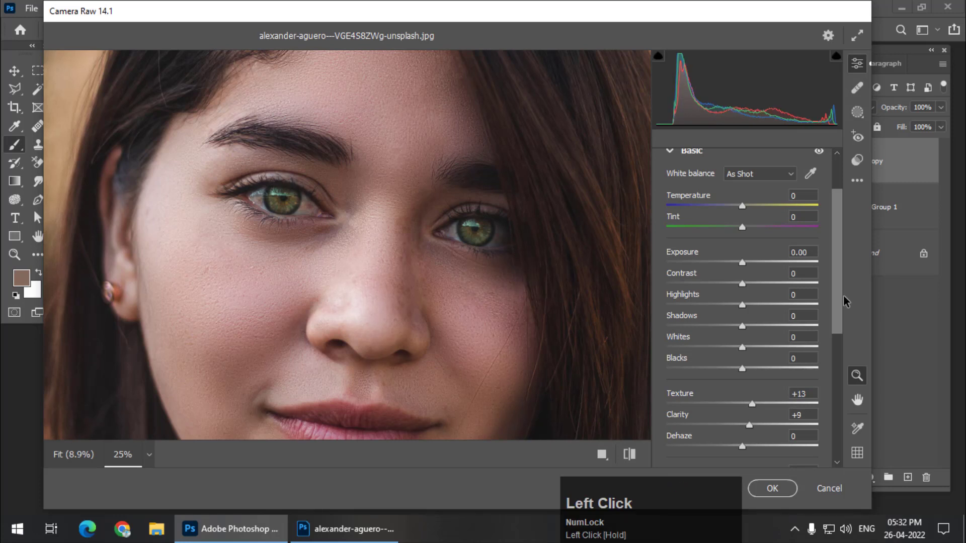
scroll(716, 220, up, 2)
click(667, 189)
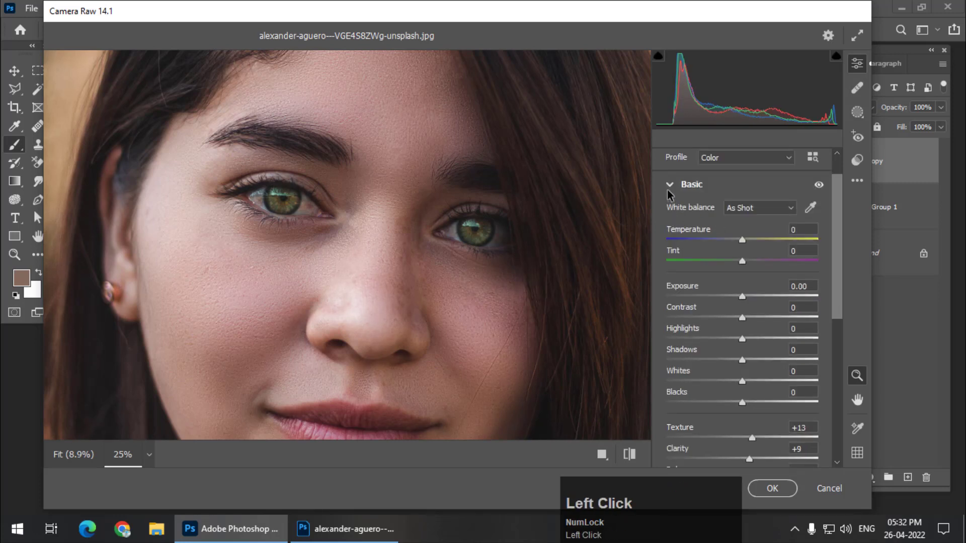
Step: Set Sharpening to 8 in the Camera Raw Detail settings and apply the filter to the Group 1 copy smart object
click(669, 277)
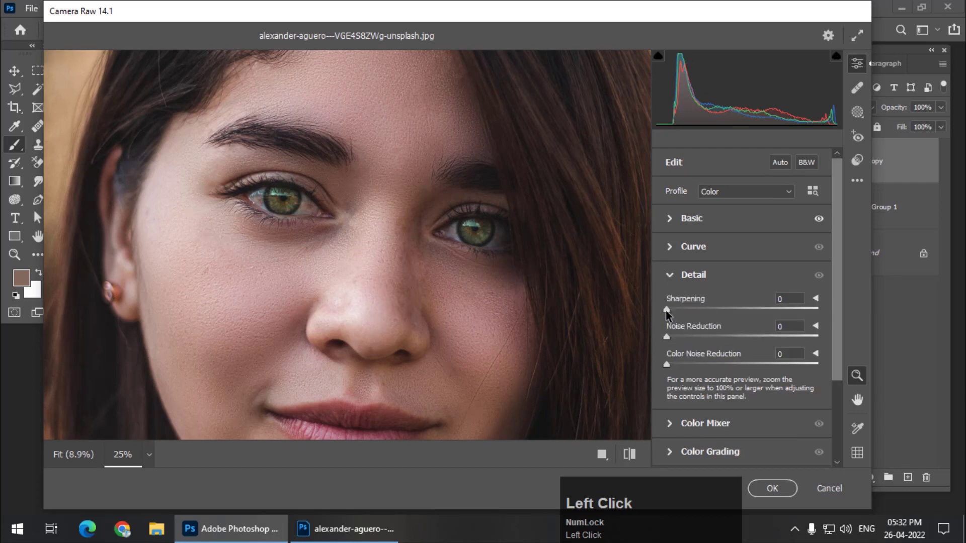
drag(667, 310, 674, 310)
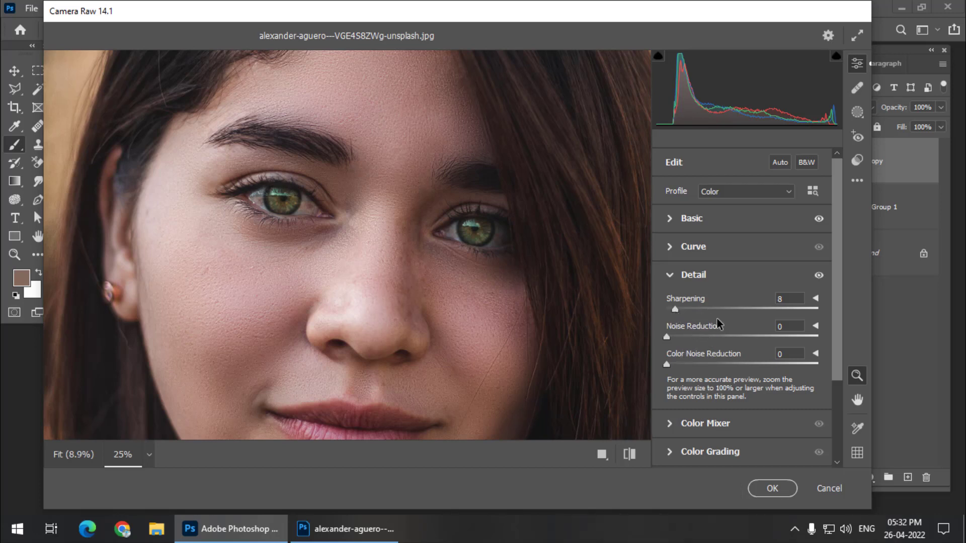
scroll(718, 319, up, 1)
click(664, 275)
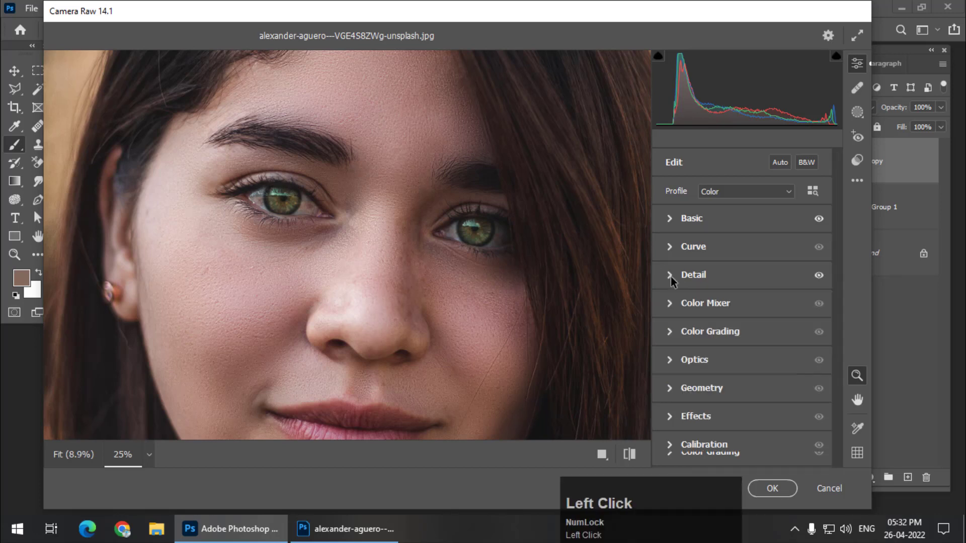
scroll(720, 302, down, 1)
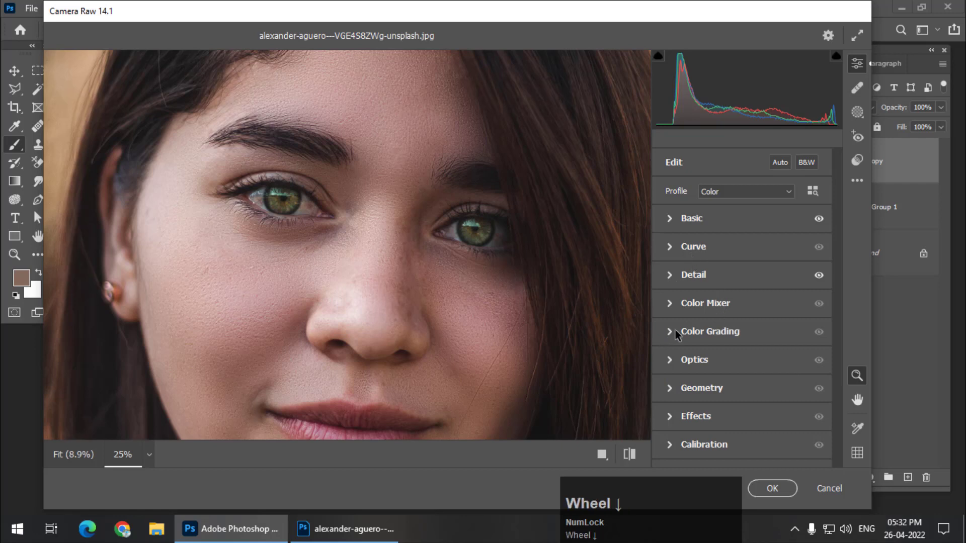
click(677, 305)
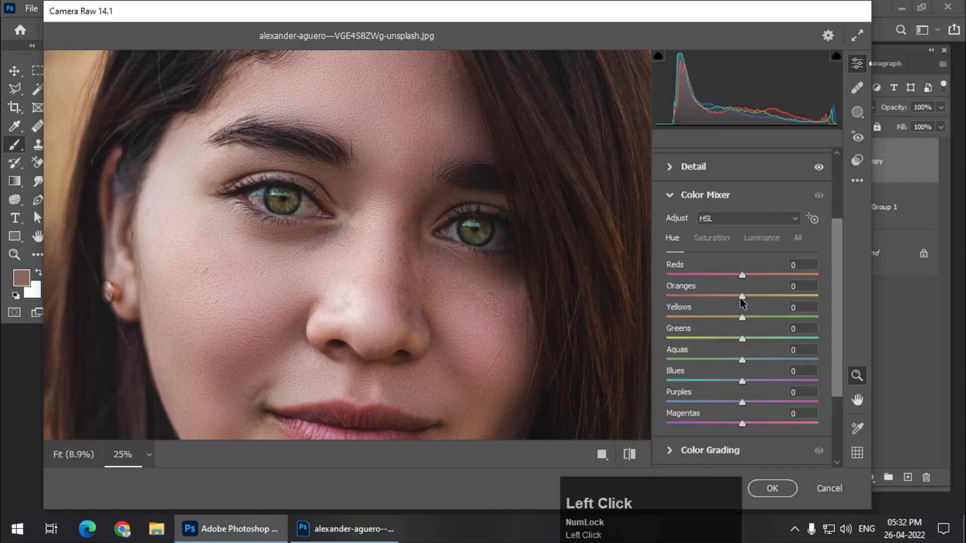
click(669, 197)
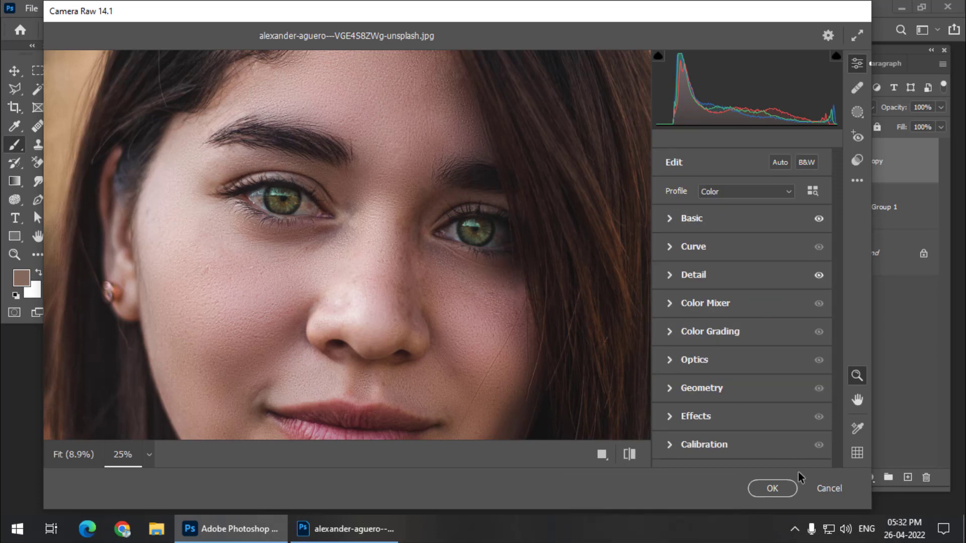
click(780, 484)
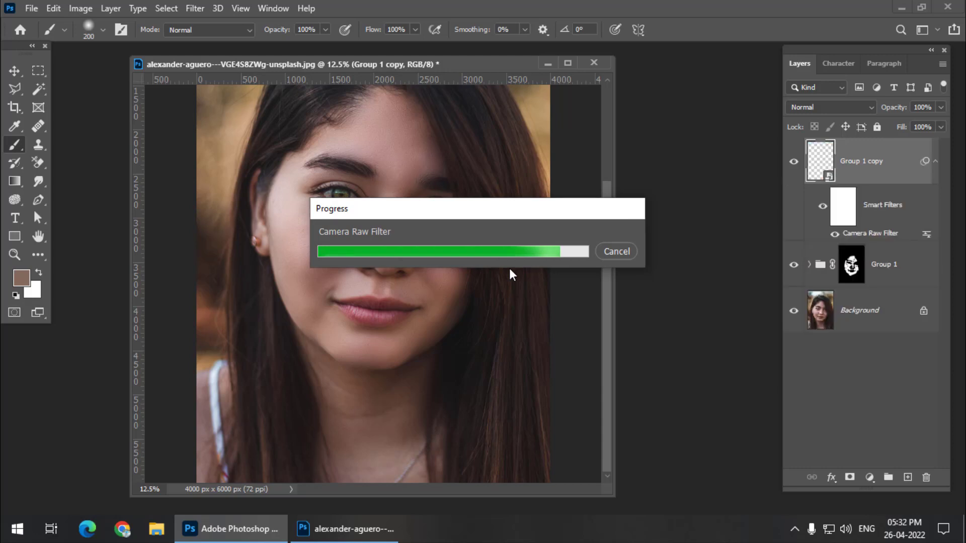
Step: Inspect the filtered skin texture around the eyes, cheeks and nose up close in a wider document window
click(545, 252)
key(ctrl+equal)
key(ctrl+equal)
key(ctrl+equal)
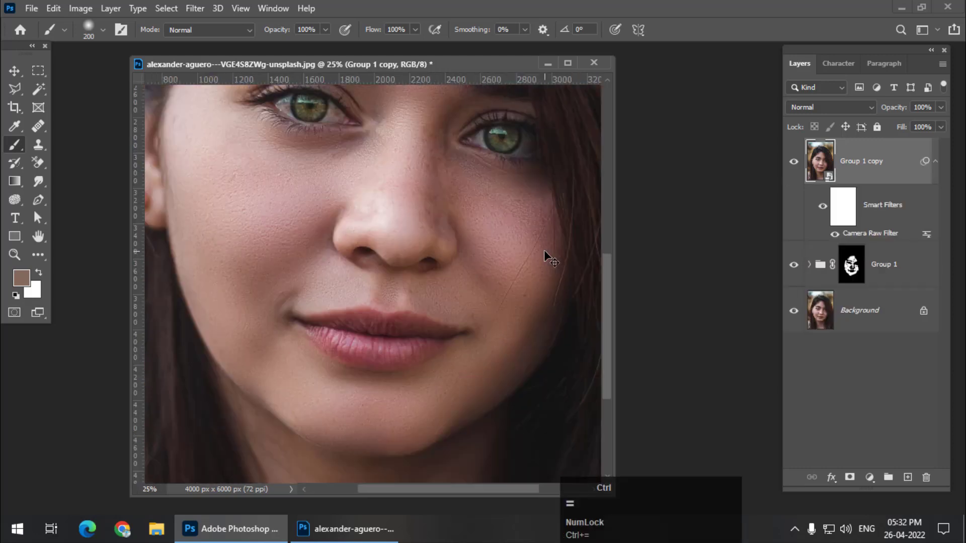
key(space)
drag(413, 200, 468, 362)
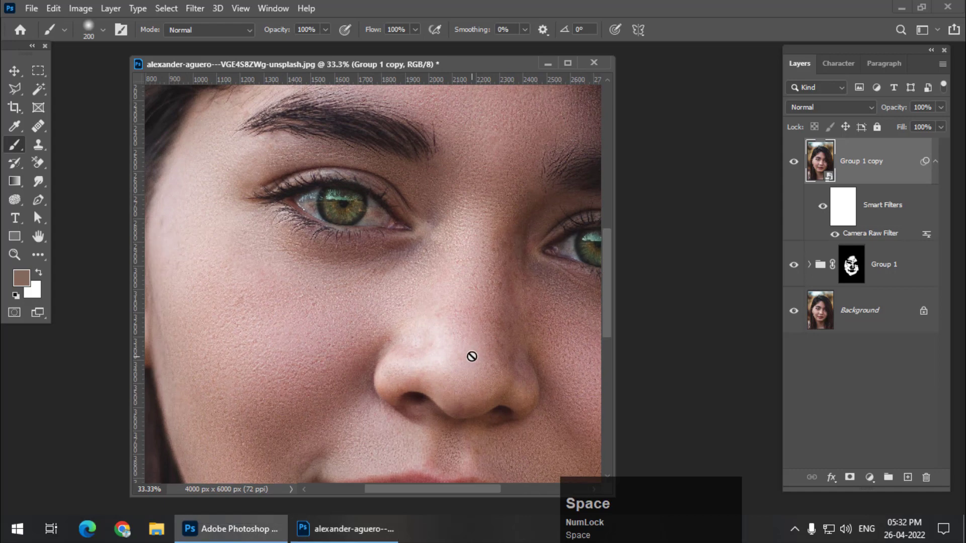
key(ctrl+minus)
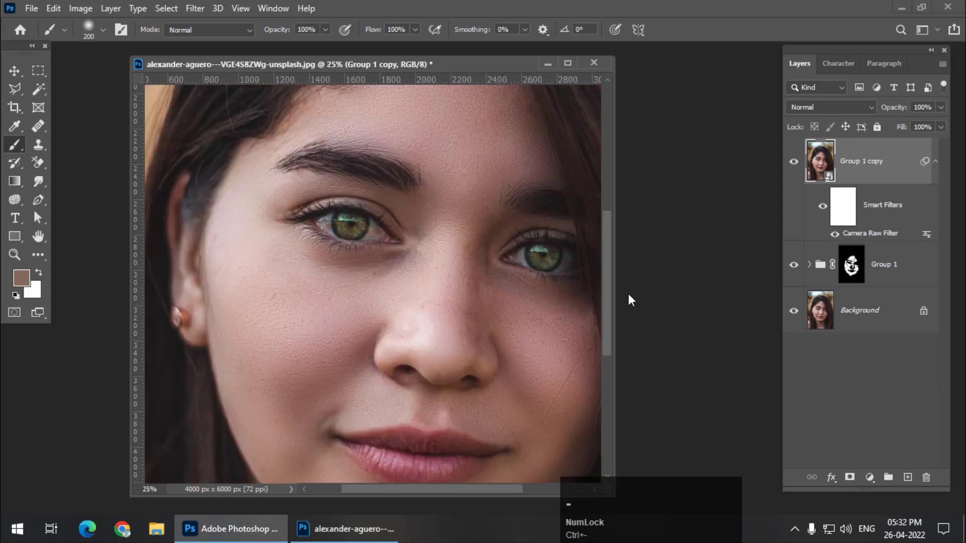
drag(616, 289, 732, 278)
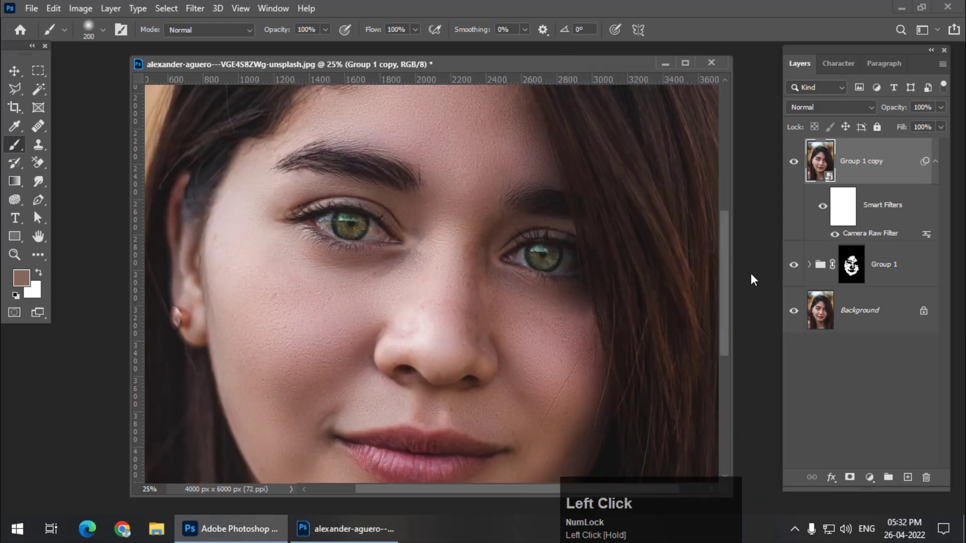
Step: Toggle the visibility of the Group 1 copy layer repeatedly to compare the portrait with and without the Camera Raw enhancement
click(793, 162)
click(797, 165)
click(797, 165)
click(797, 166)
click(797, 165)
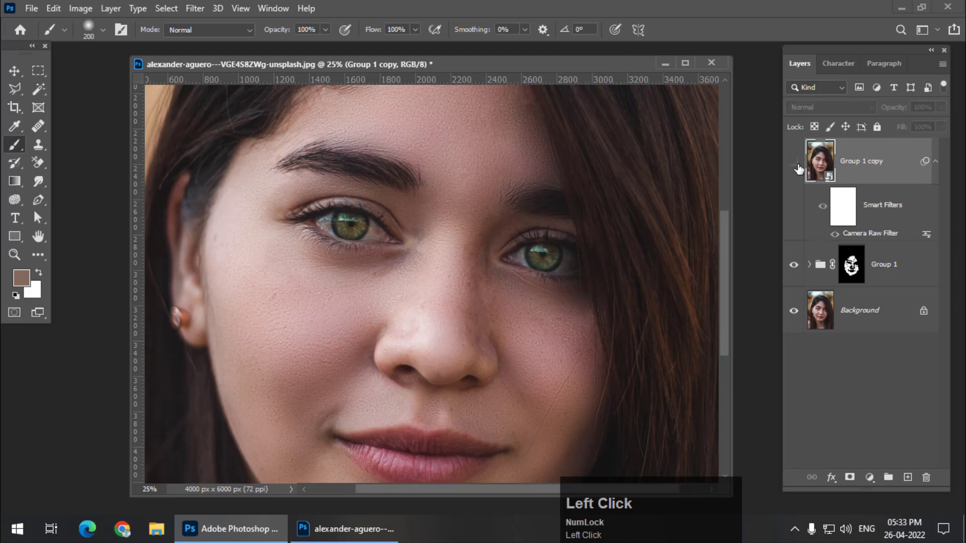
click(797, 165)
click(798, 165)
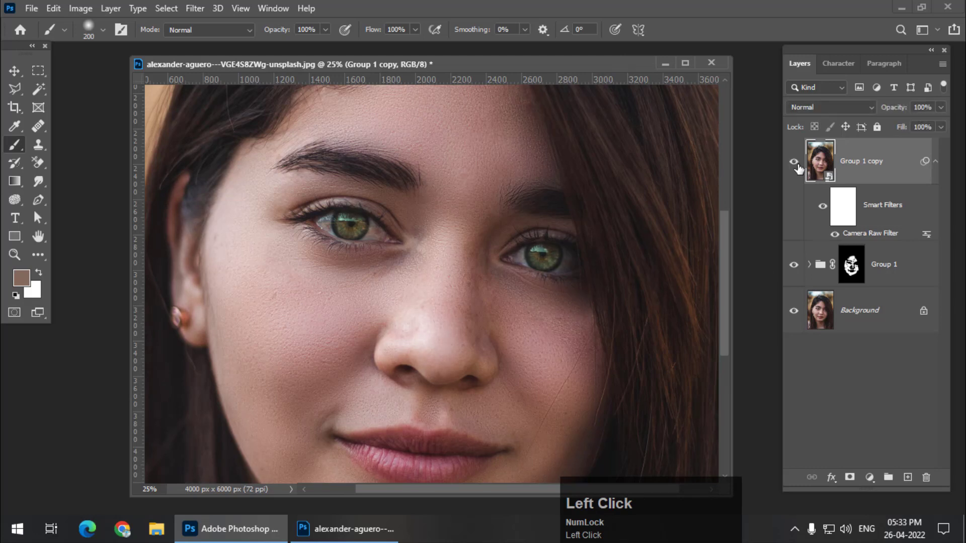
click(798, 165)
click(798, 167)
click(798, 168)
click(798, 167)
click(798, 167)
click(798, 168)
click(798, 167)
click(798, 168)
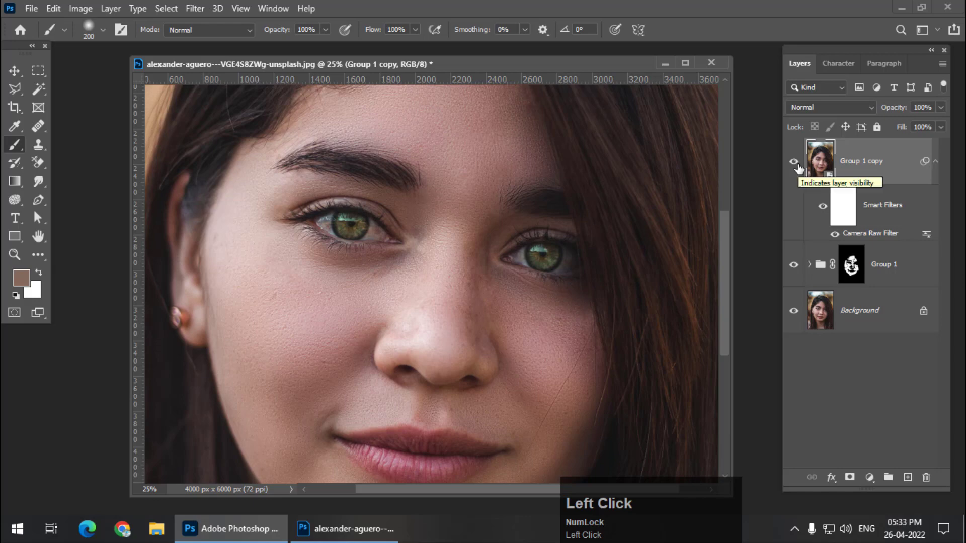
Step: Save a JPEG copy in the same folder with 1 appended to the file name, using Maximum quality 12 and Progressive format
key(ctrl+shift+s)
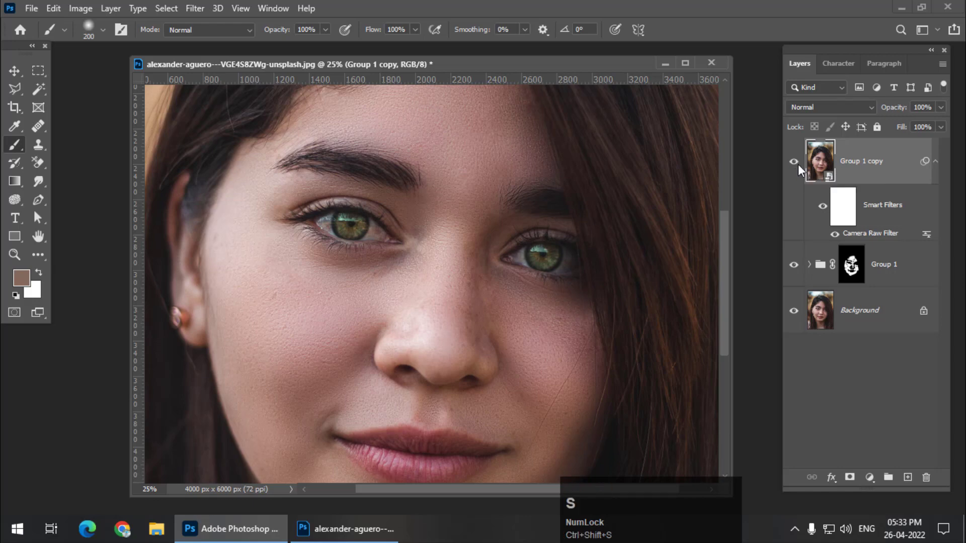
click(930, 469)
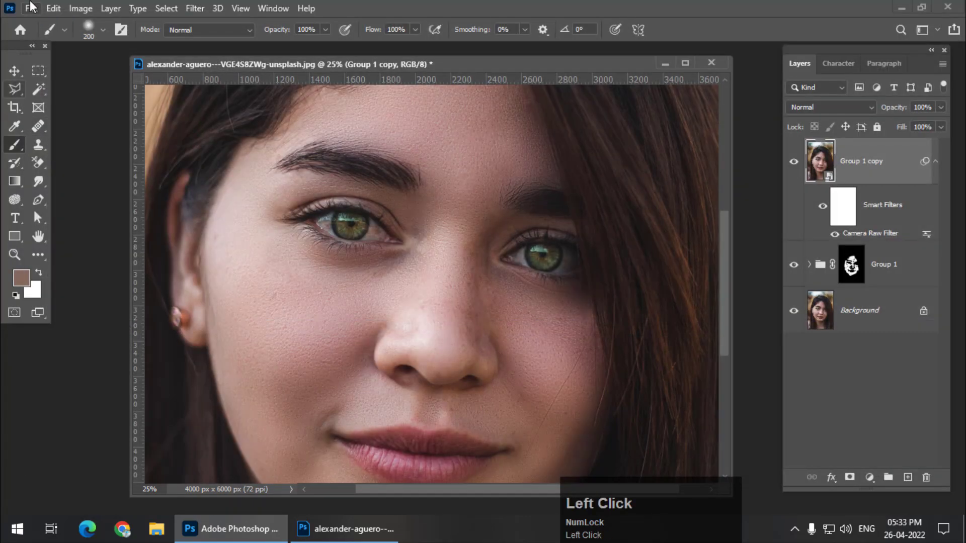
click(53, 8)
click(31, 8)
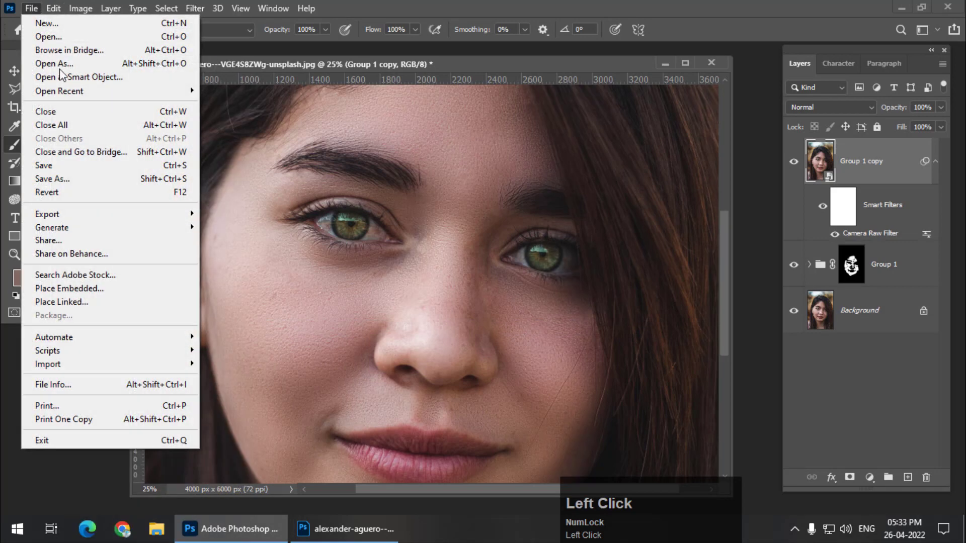
click(88, 183)
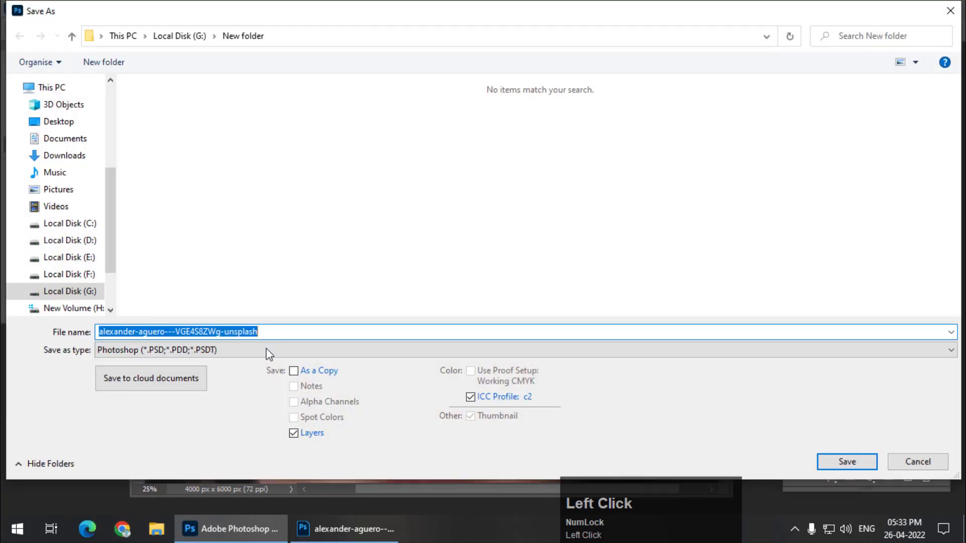
click(268, 354)
click(232, 217)
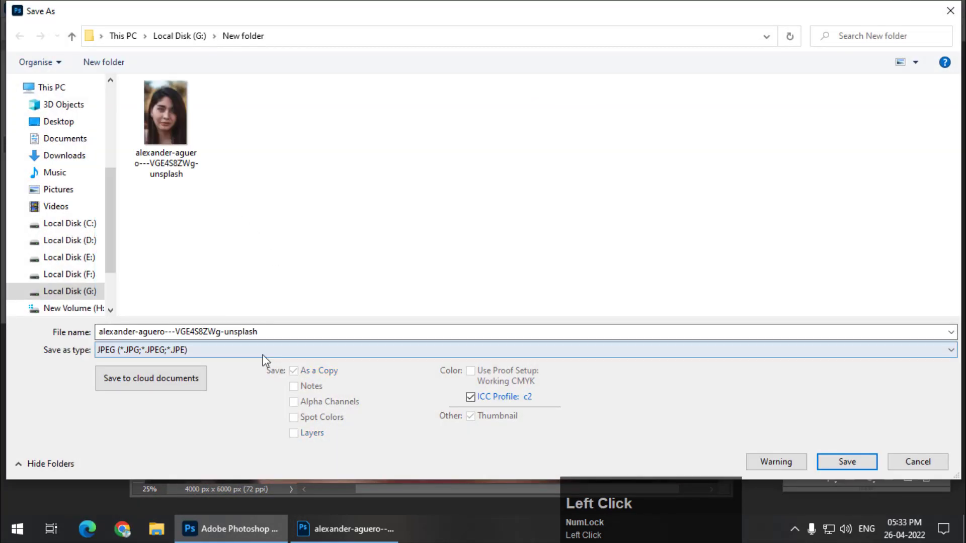
click(302, 332)
text(1)
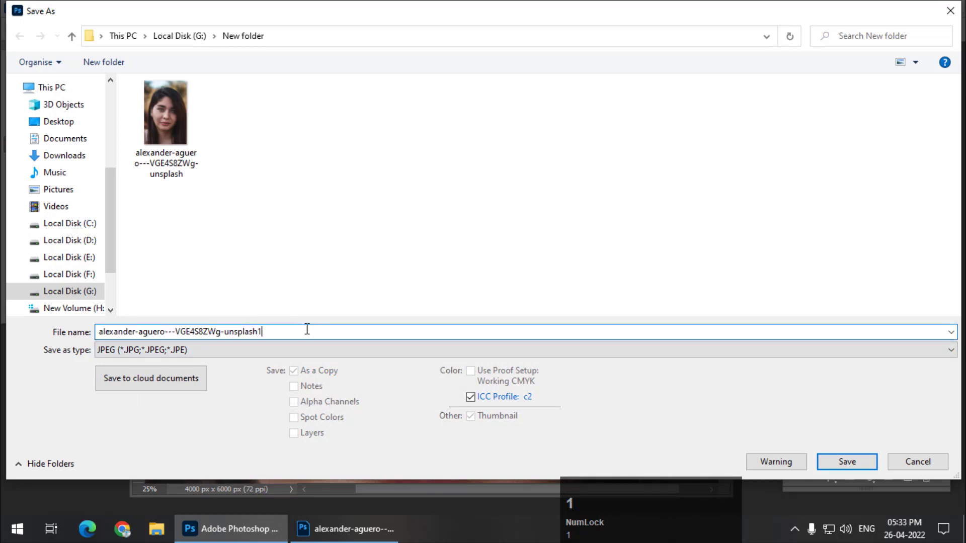
click(835, 456)
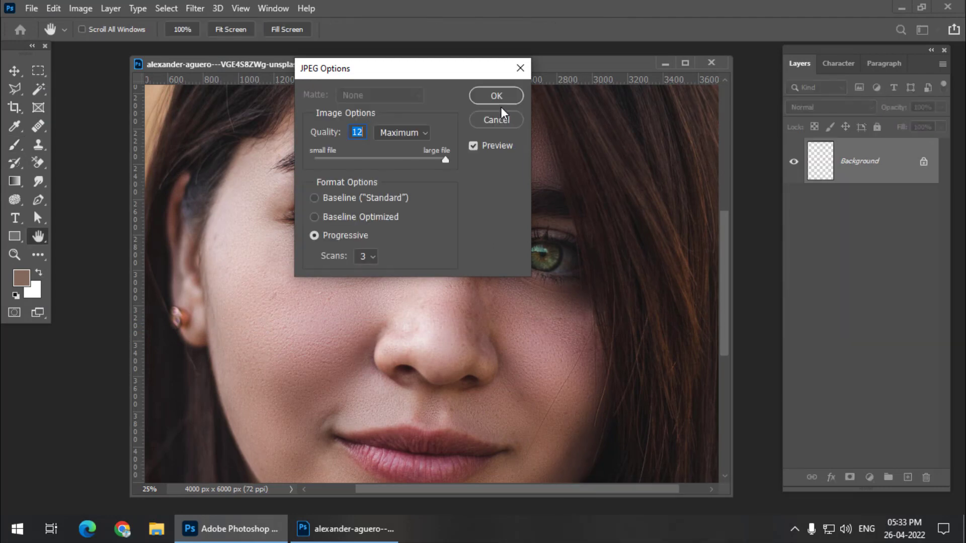
click(499, 100)
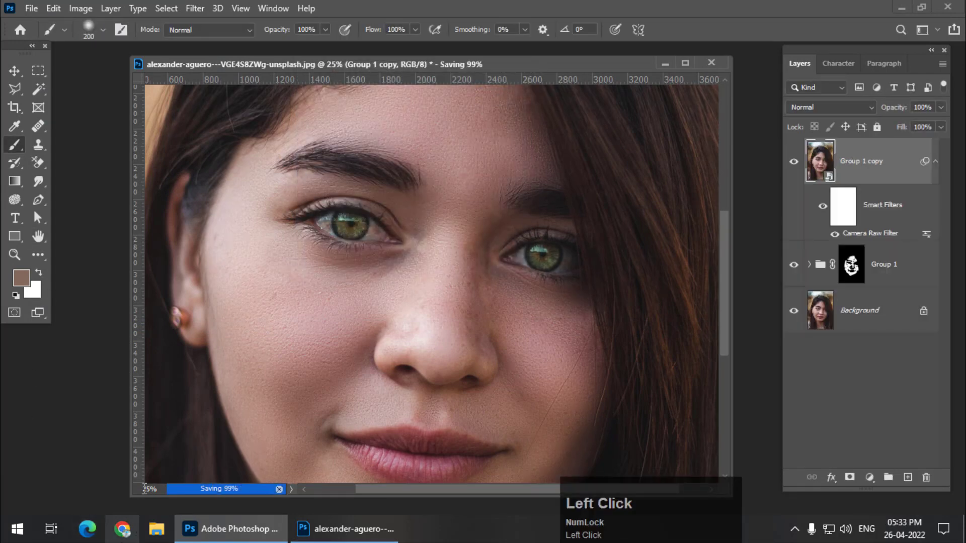
Step: Browse to the saved portraits for opening and preview the original JPEG in Picasa Photo Viewer
key(ctrl+o)
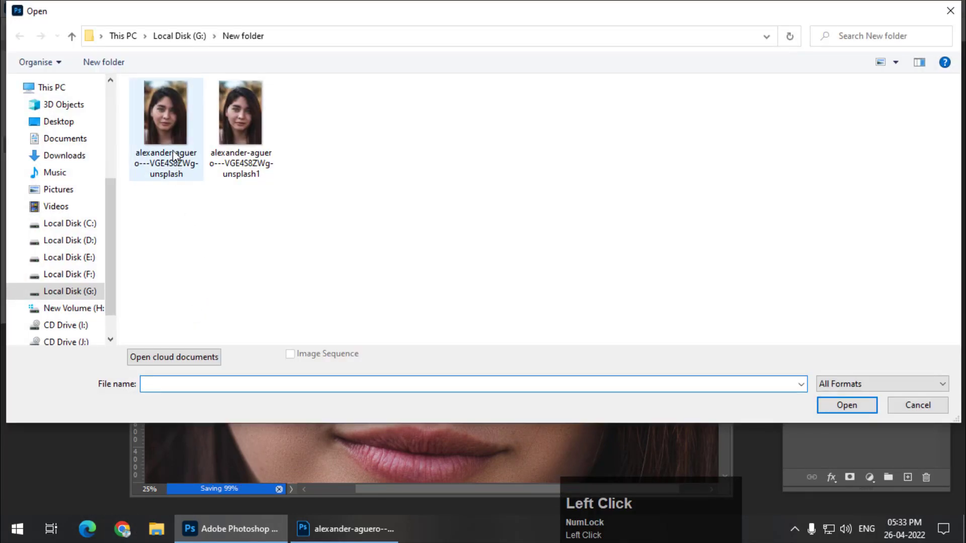
right_click(170, 122)
click(221, 85)
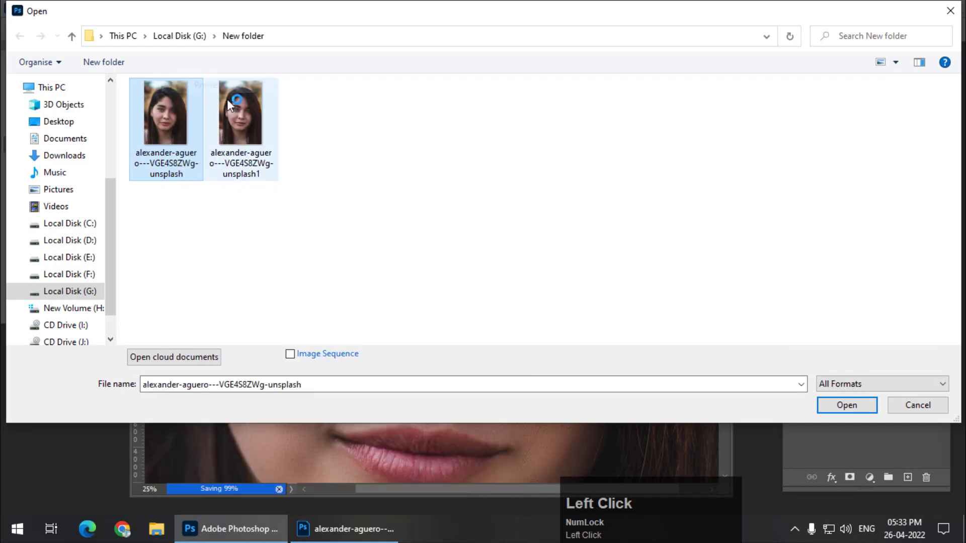
scroll(509, 241, up, 5)
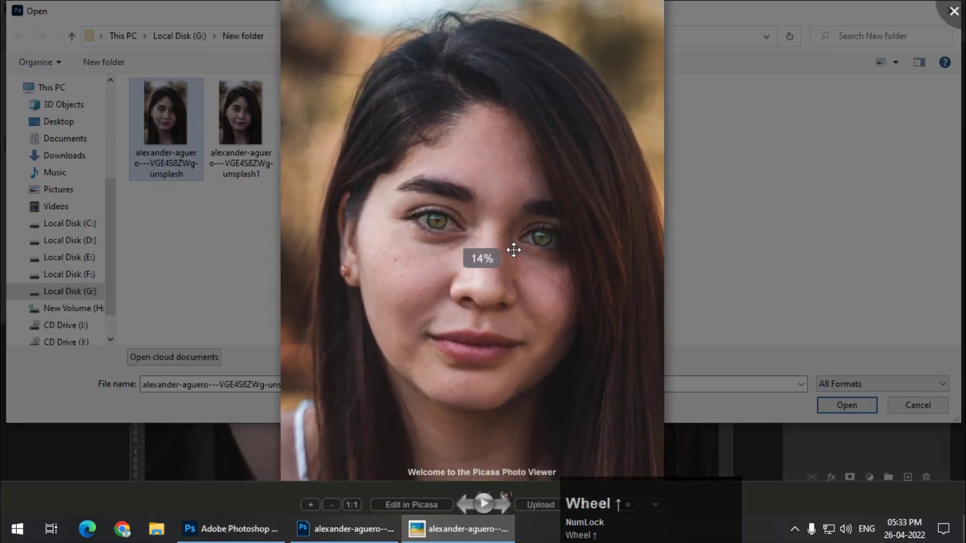
Step: Compare the retouched JPEG with the original at close range by switching between the two images in the viewer
key(Right)
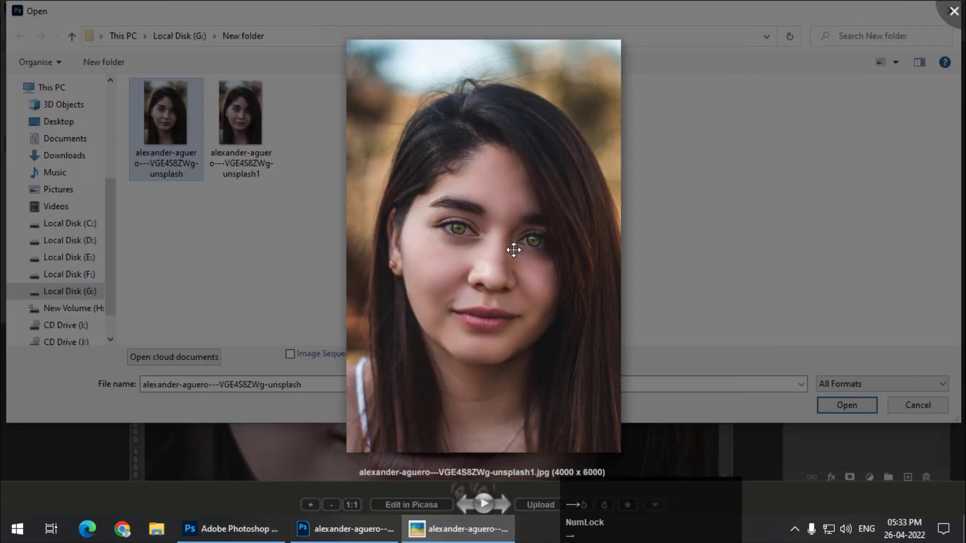
scroll(513, 250, up, 4)
scroll(513, 250, up, 3)
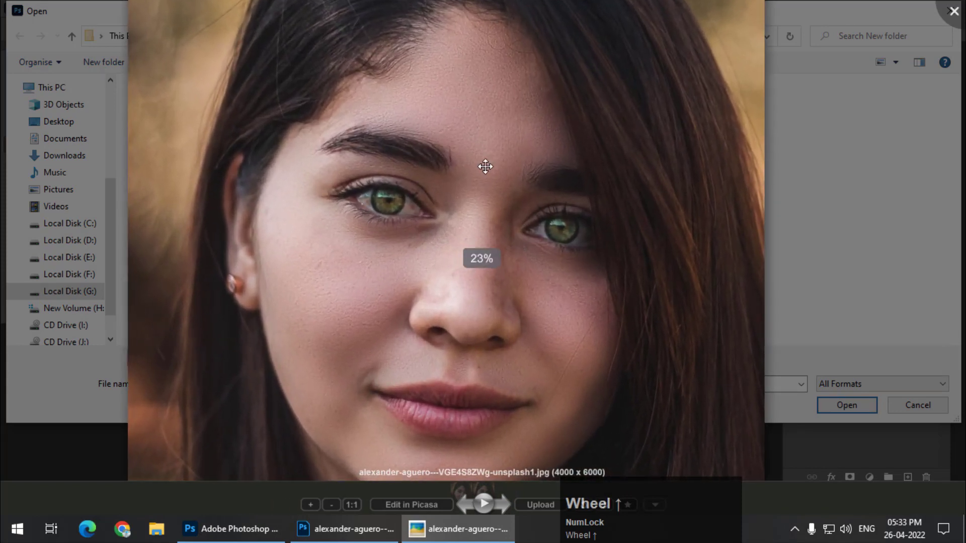
scroll(488, 176, down, 3)
click(513, 235)
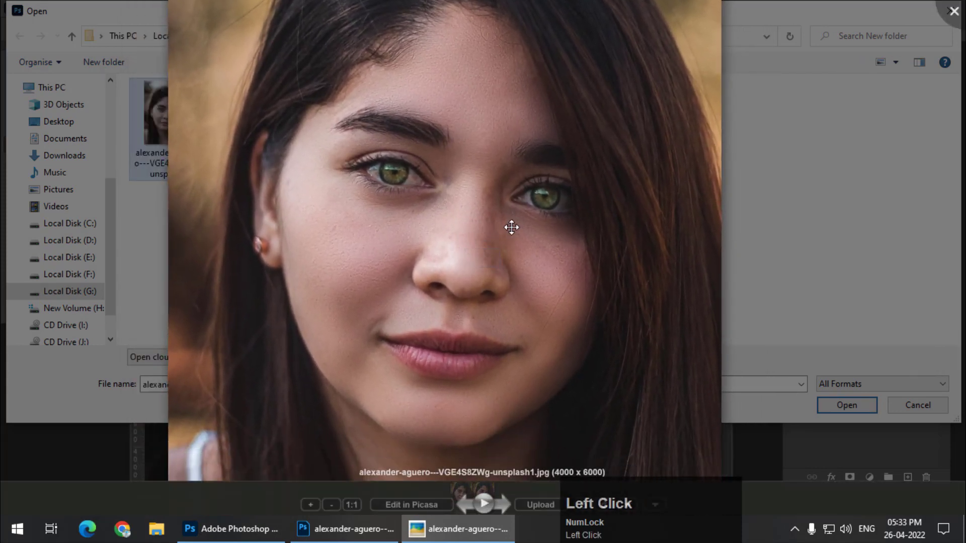
key(Left)
key(Right)
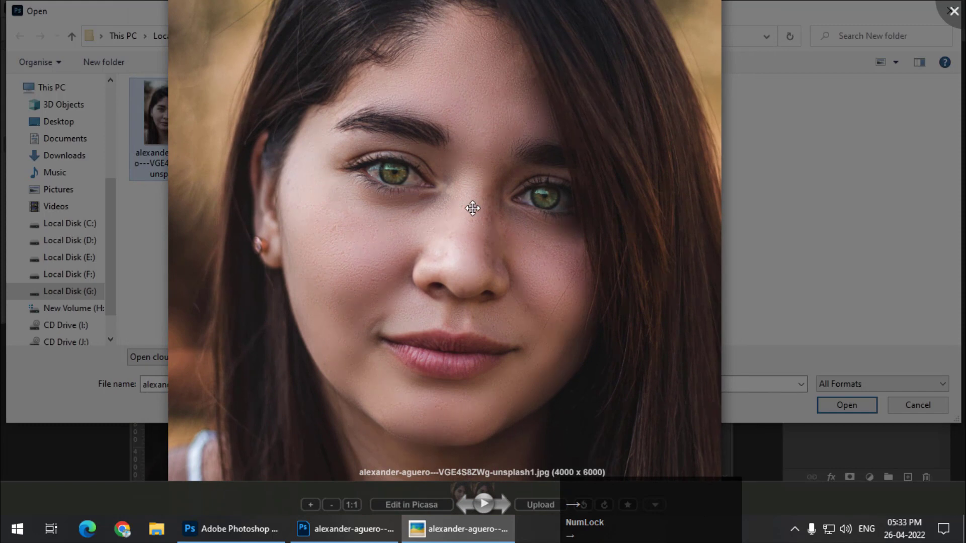
scroll(472, 208, down, 1)
scroll(472, 208, up, 2)
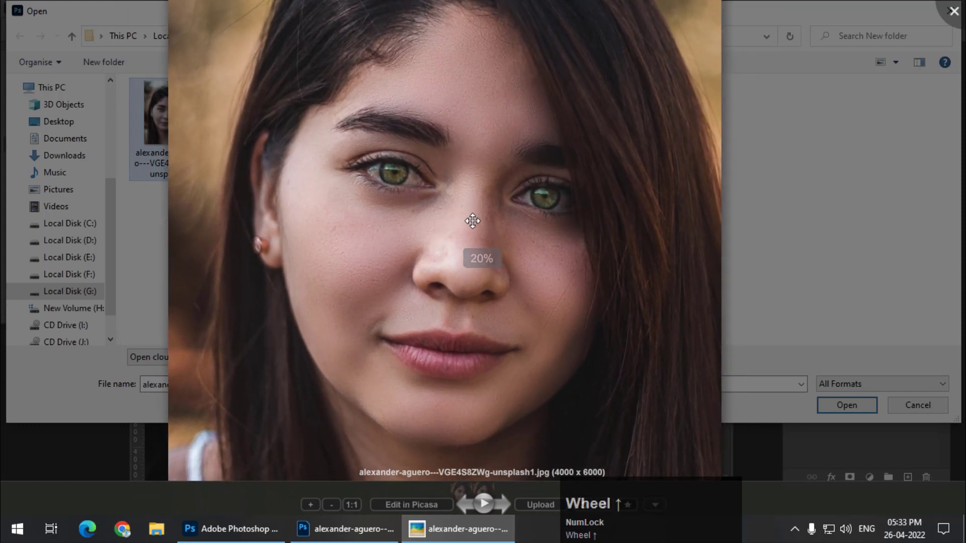
scroll(473, 220, up, 2)
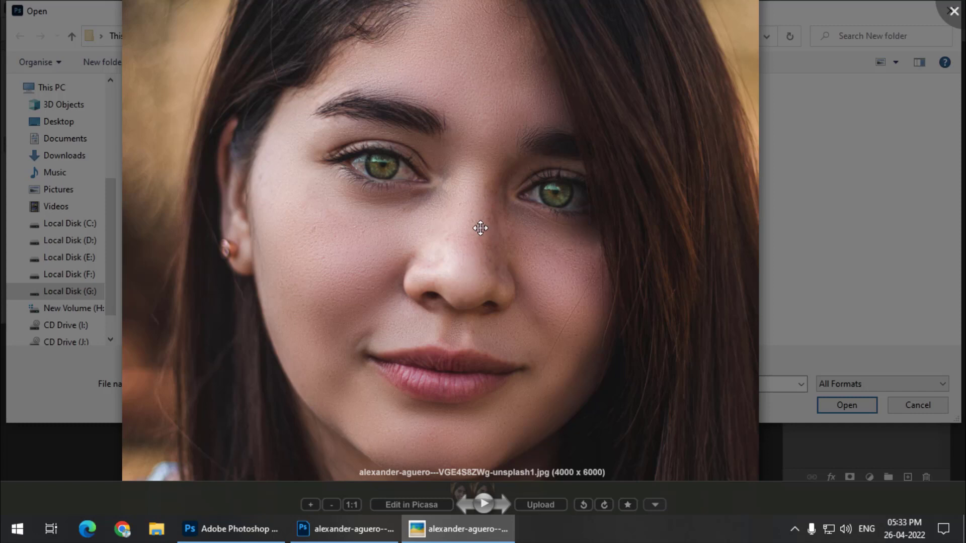
key(Right)
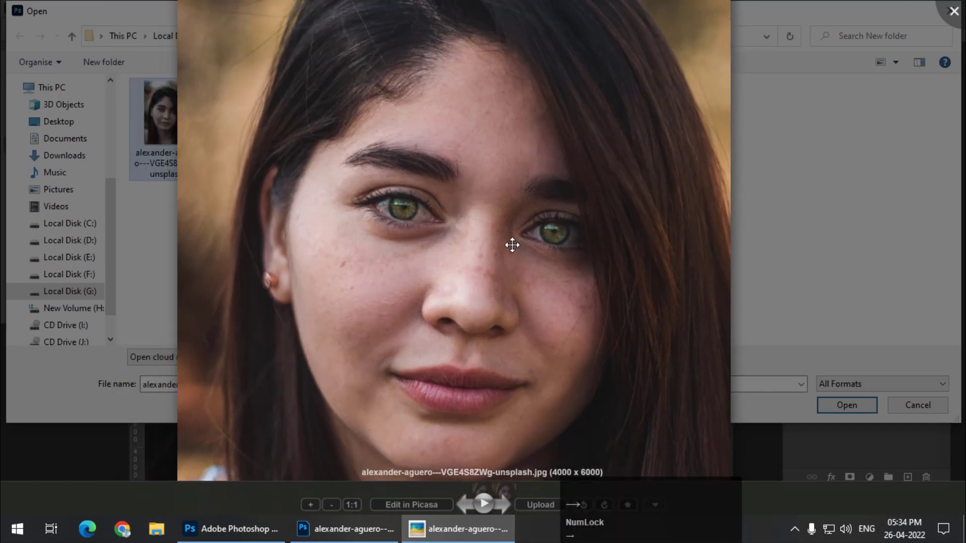
key(Left)
key(Right)
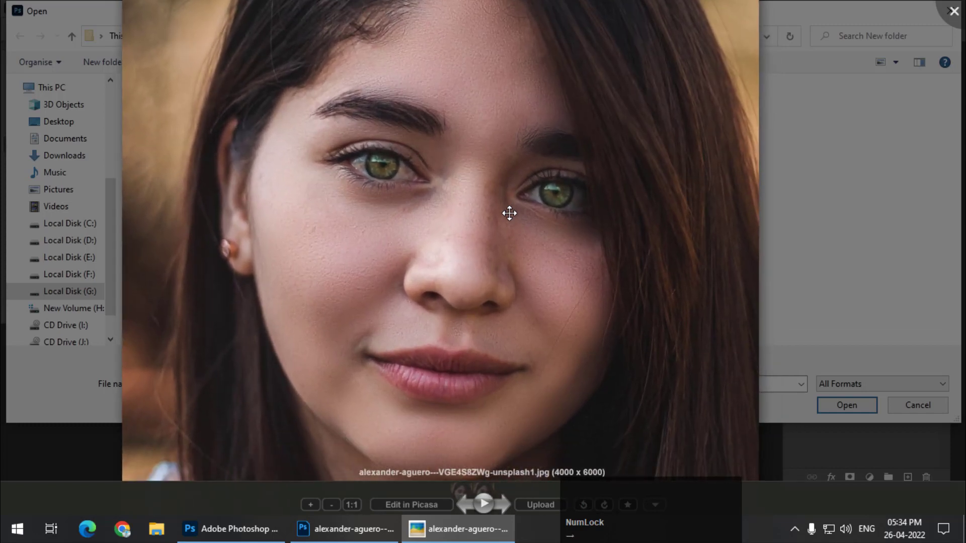